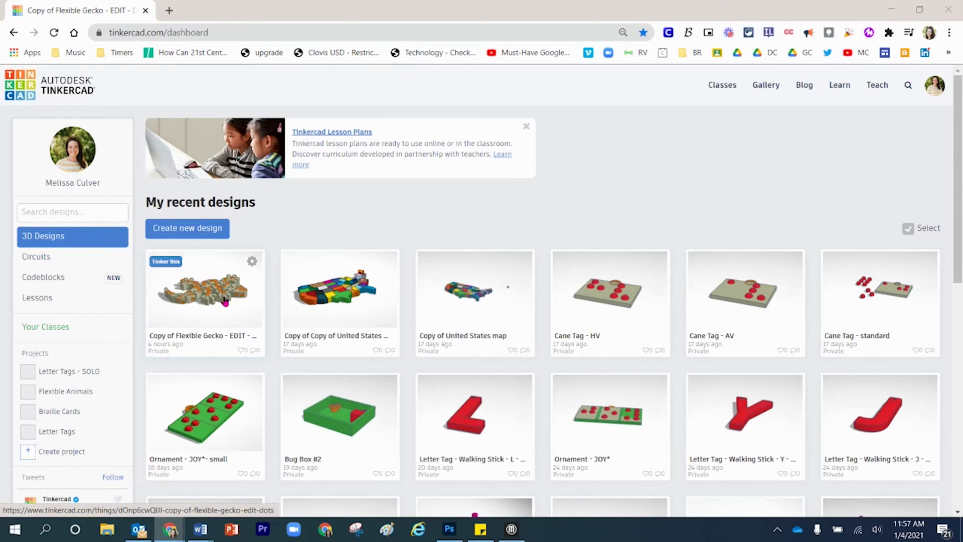
# - Open the Copy of Flexible Gecko - EDIT - DOTS design from its design card
pyautogui.click(252, 262)
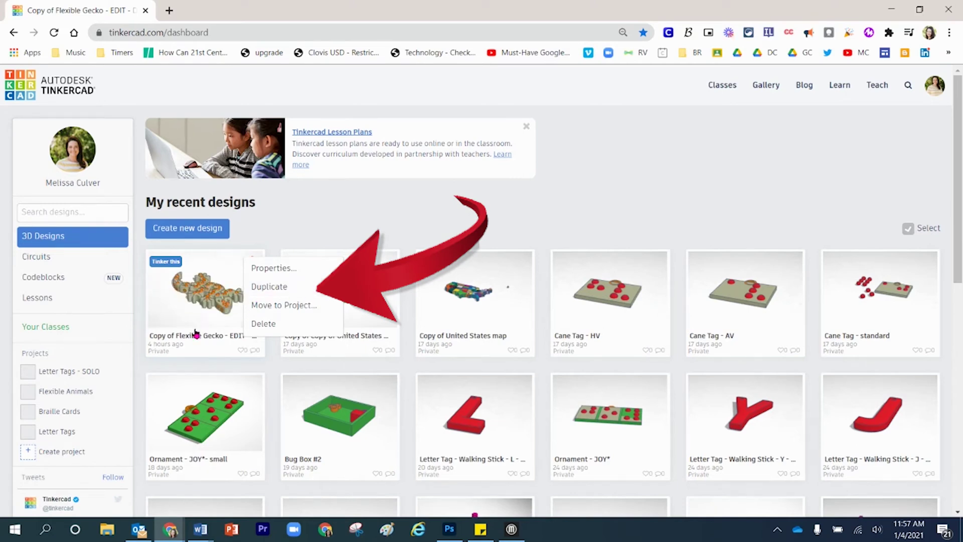
pyautogui.click(198, 293)
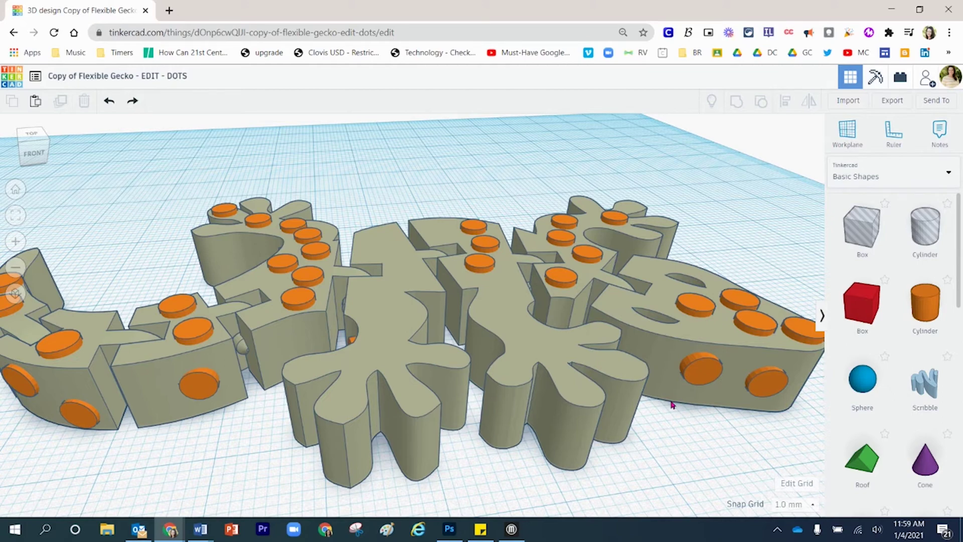
# - Tilt the view to look down on the gecko and select the whole model
pyautogui.moveTo(666, 392); pyautogui.dragTo(647, 413, button='right')
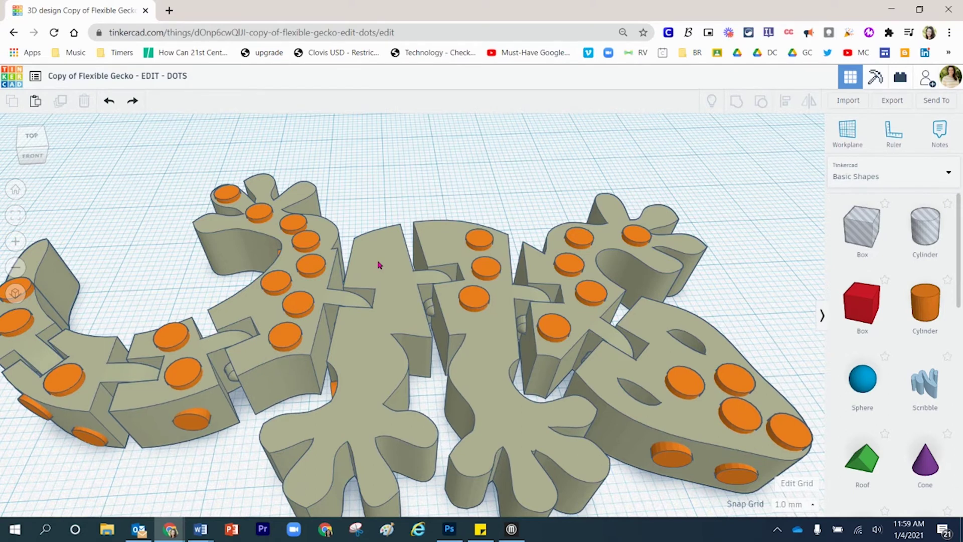
pyautogui.click(394, 300)
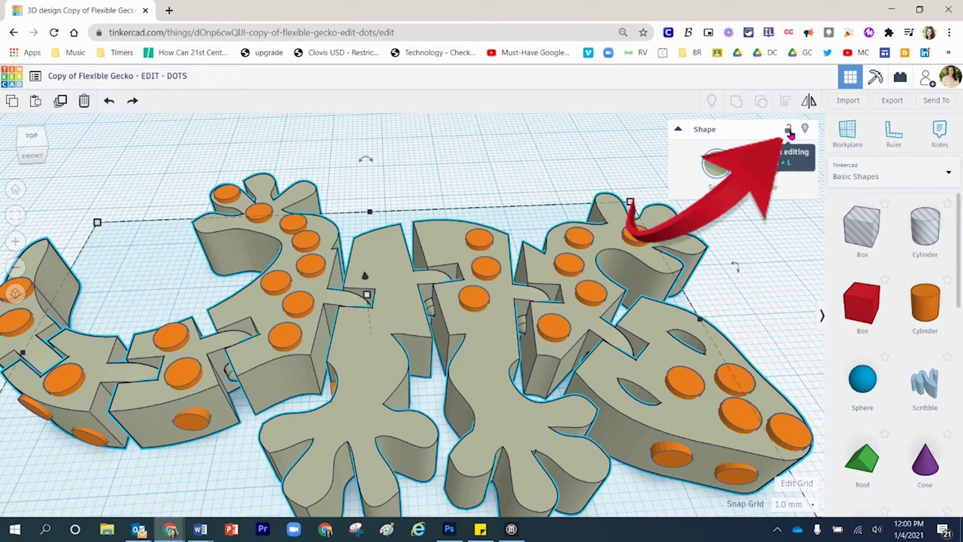
# - Lock the gecko, test it by unlocking, moving and undoing, then lock it again
pyautogui.click(788, 129)
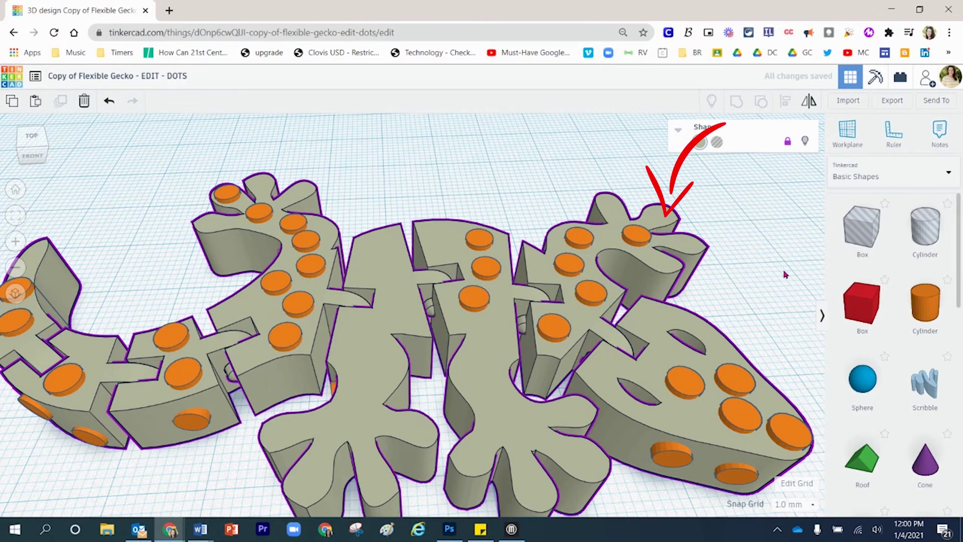
pyautogui.moveTo(767, 287); pyautogui.dragTo(752, 268, button='right')
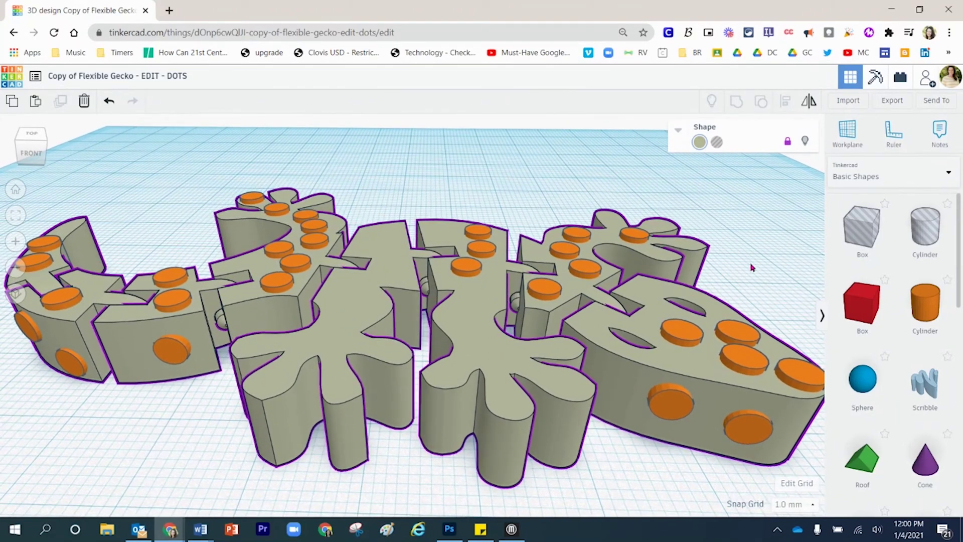
pyautogui.click(787, 142)
pyautogui.moveTo(456, 328); pyautogui.dragTo(490, 219)
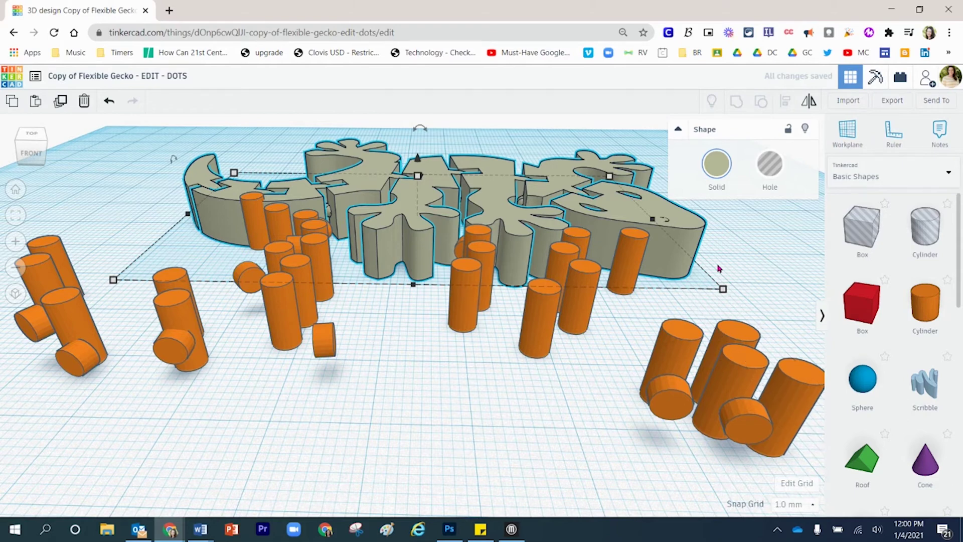
pyautogui.hotkey('ctrl', 'z')
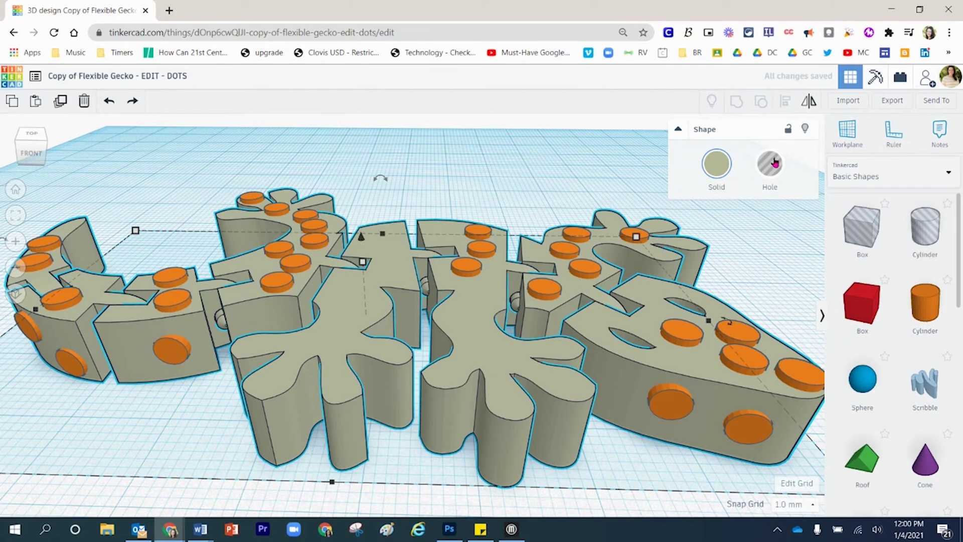
pyautogui.click(790, 131)
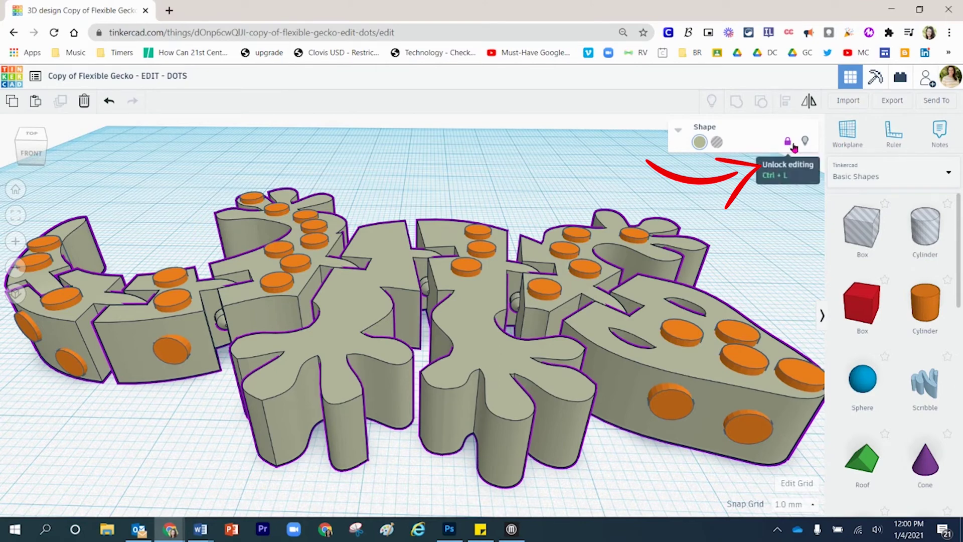
pyautogui.click(766, 245)
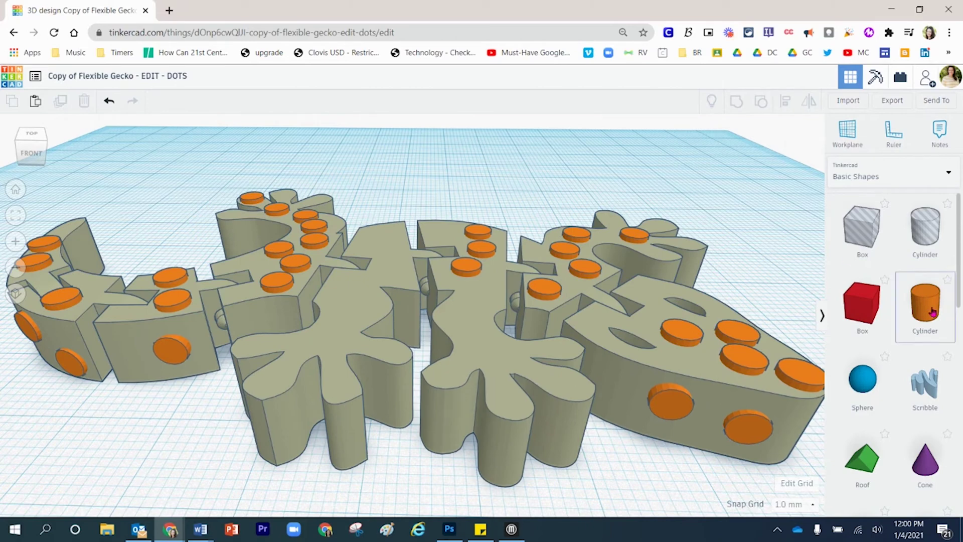
pyautogui.moveTo(932, 312); pyautogui.dragTo(496, 192)
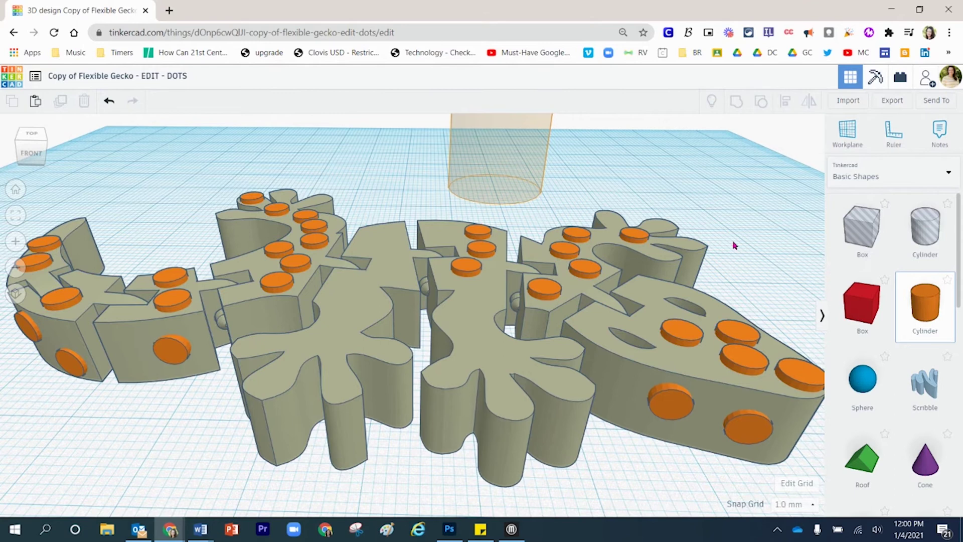
pyautogui.rightClick(744, 245)
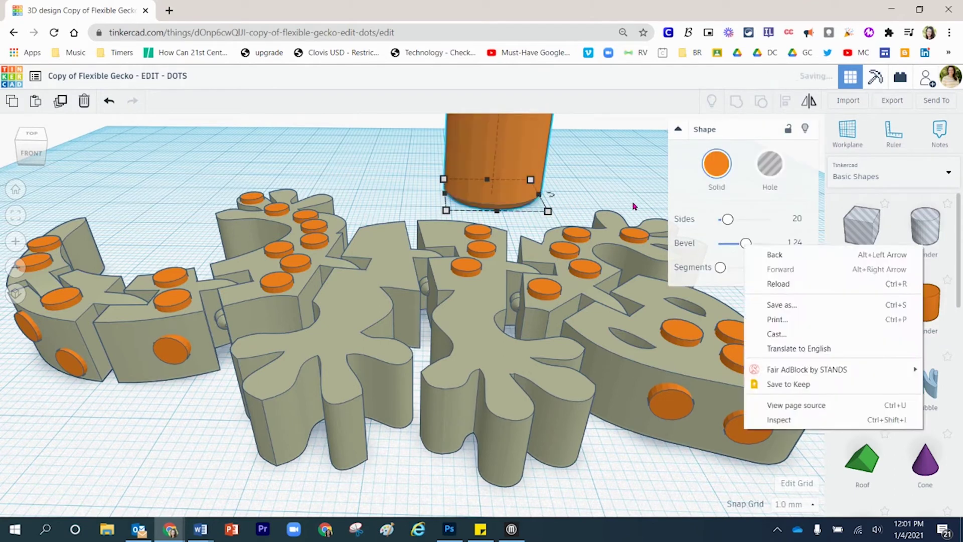
pyautogui.click(548, 214)
pyautogui.moveTo(547, 211); pyautogui.dragTo(482, 193)
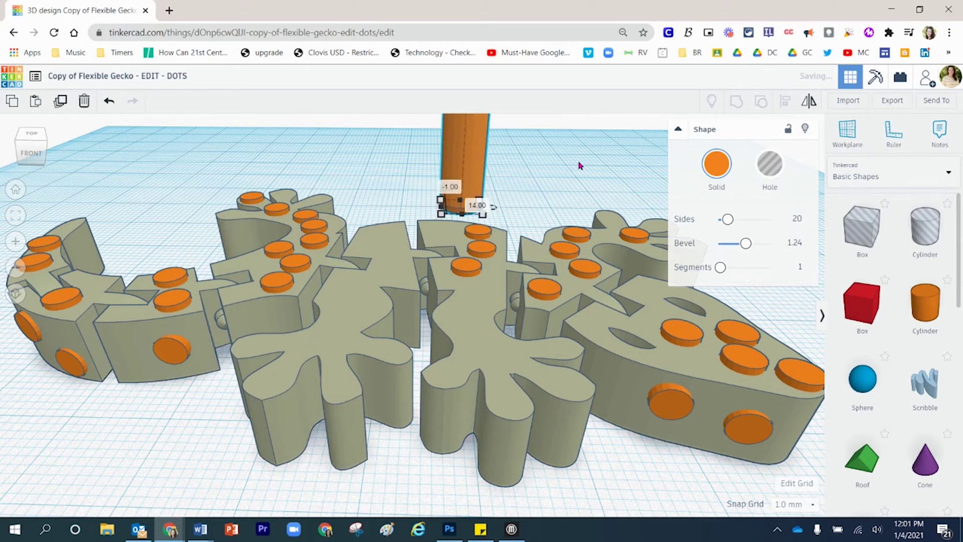
pyautogui.scroll(-3, 576, 161)
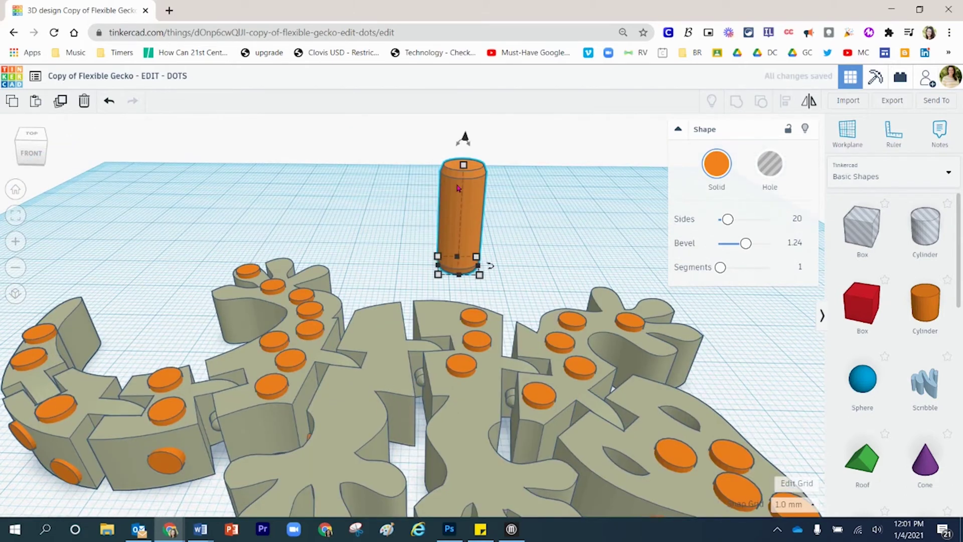
pyautogui.moveTo(465, 168); pyautogui.dragTo(465, 216)
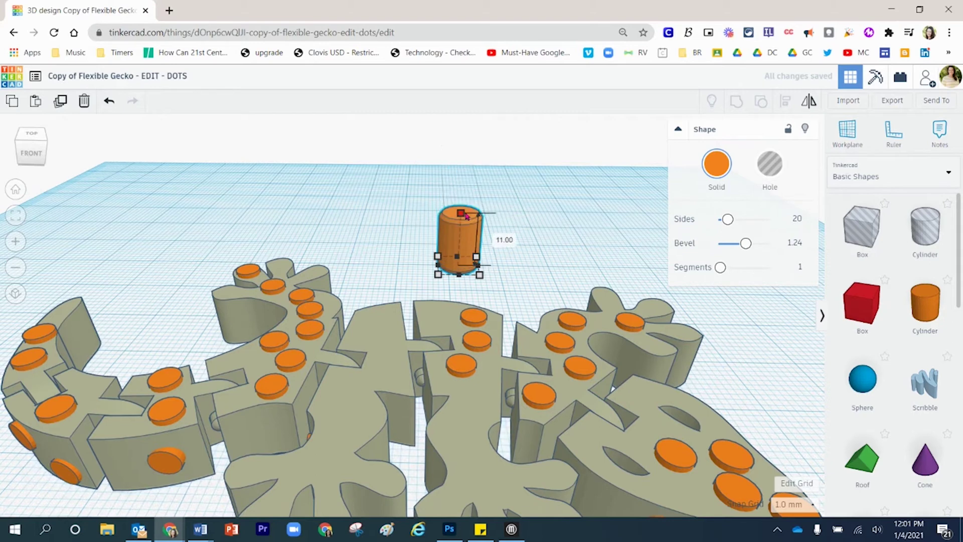
pyautogui.click(535, 244)
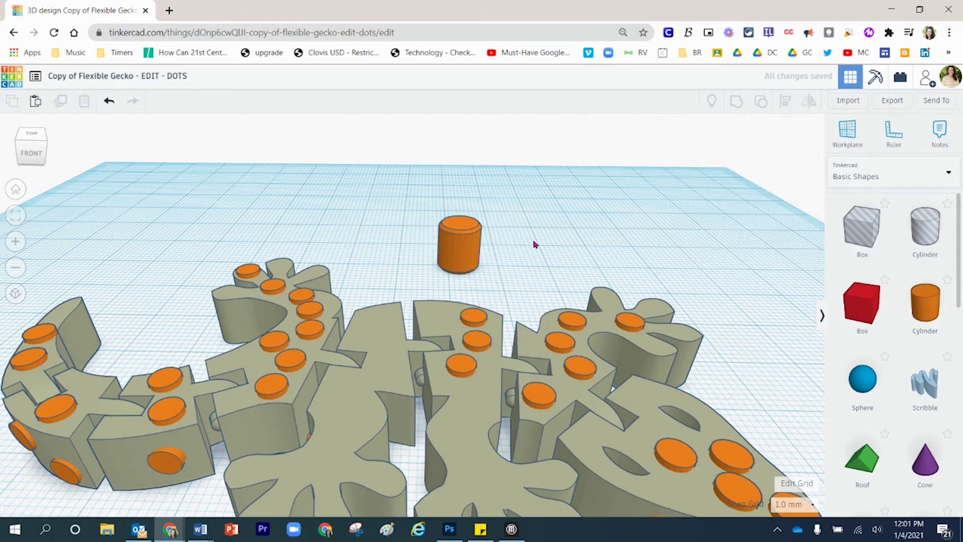
pyautogui.moveTo(917, 302); pyautogui.dragTo(583, 235)
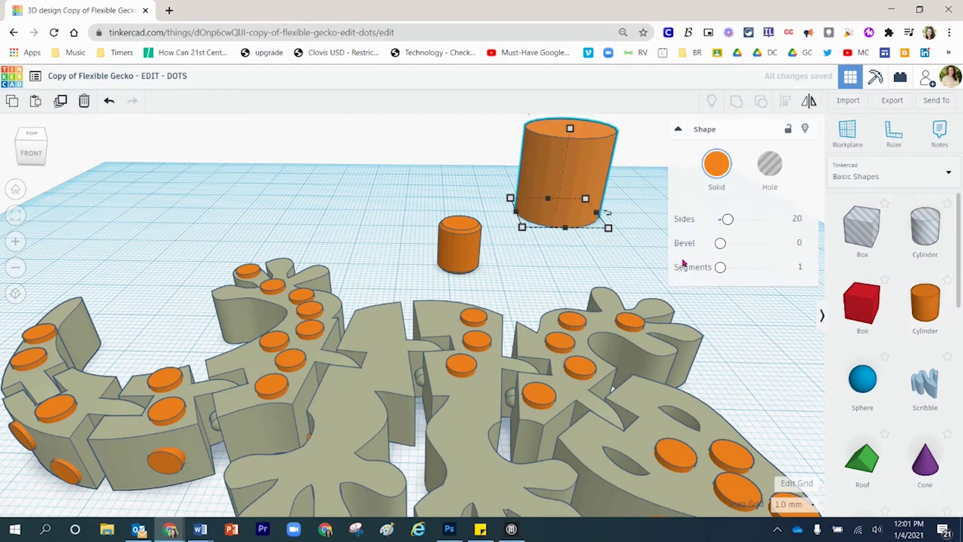
pyautogui.moveTo(610, 232)
pyautogui.moveTo(560, 214); pyautogui.dragTo(545, 213)
pyautogui.moveTo(536, 122); pyautogui.dragTo(512, 252)
pyautogui.click(595, 222)
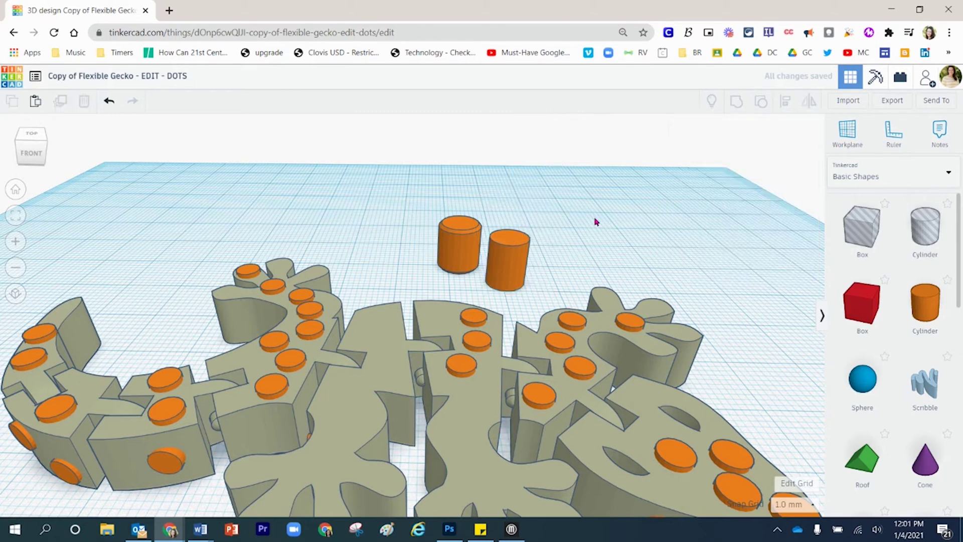
pyautogui.moveTo(413, 200); pyautogui.dragTo(551, 279)
pyautogui.press('Delete')
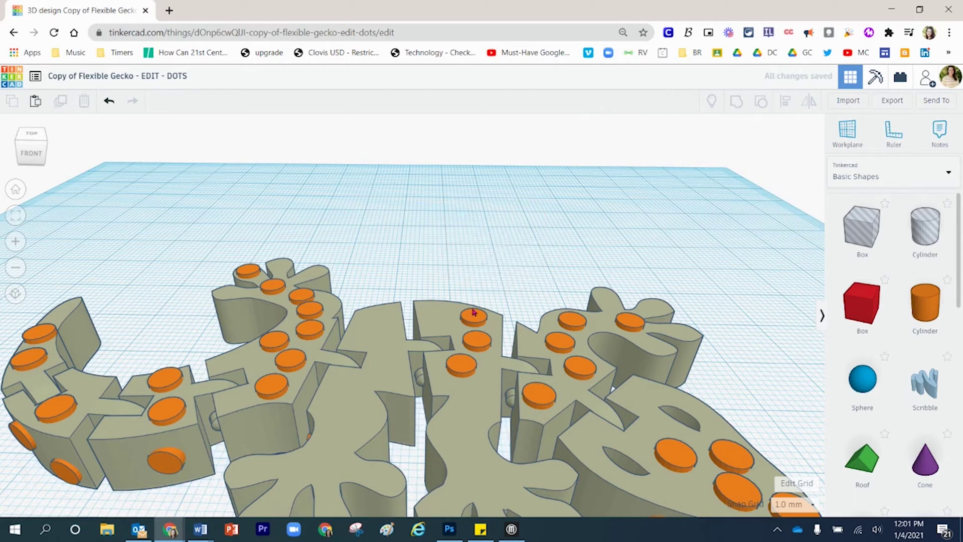
# - Pull one dot cylinder up off the gecko onto the workplane and select it
pyautogui.moveTo(473, 316); pyautogui.dragTo(364, 216)
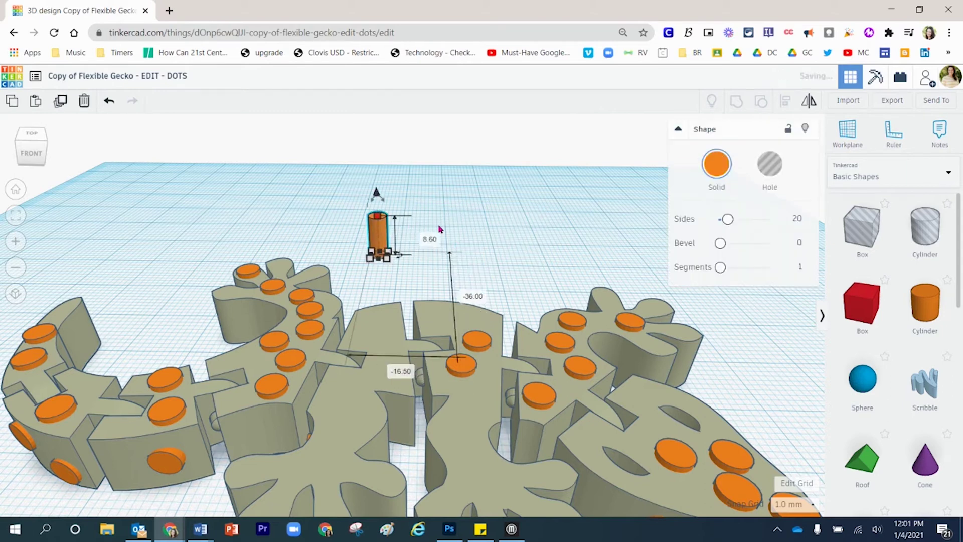
pyautogui.click(463, 237)
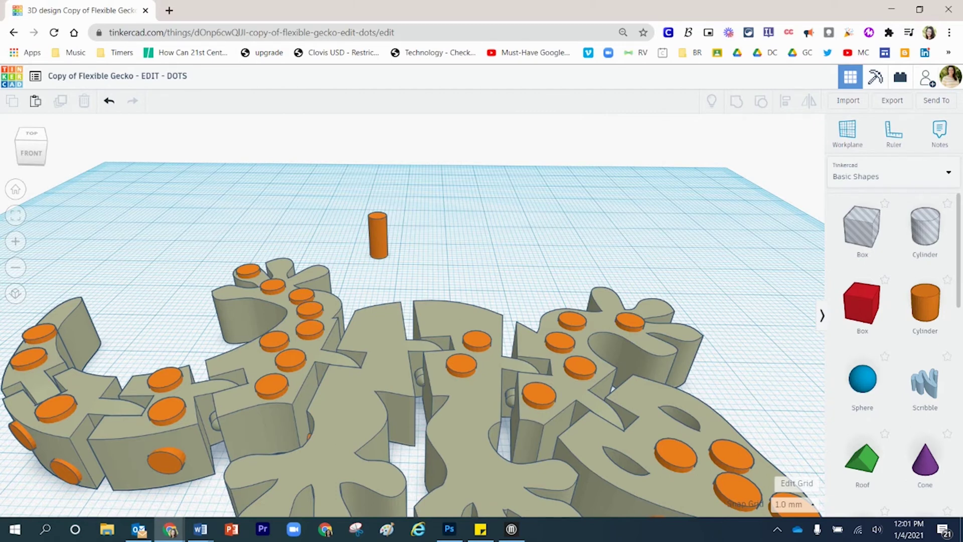
pyautogui.click(377, 232)
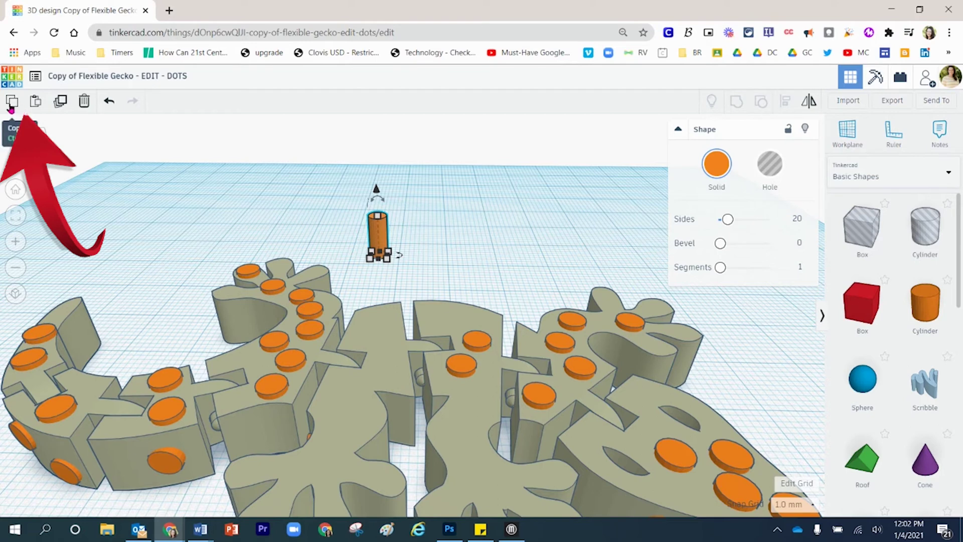
# - Copy and paste the dot cylinder, sliding the duplicate beside the original
pyautogui.click(11, 103)
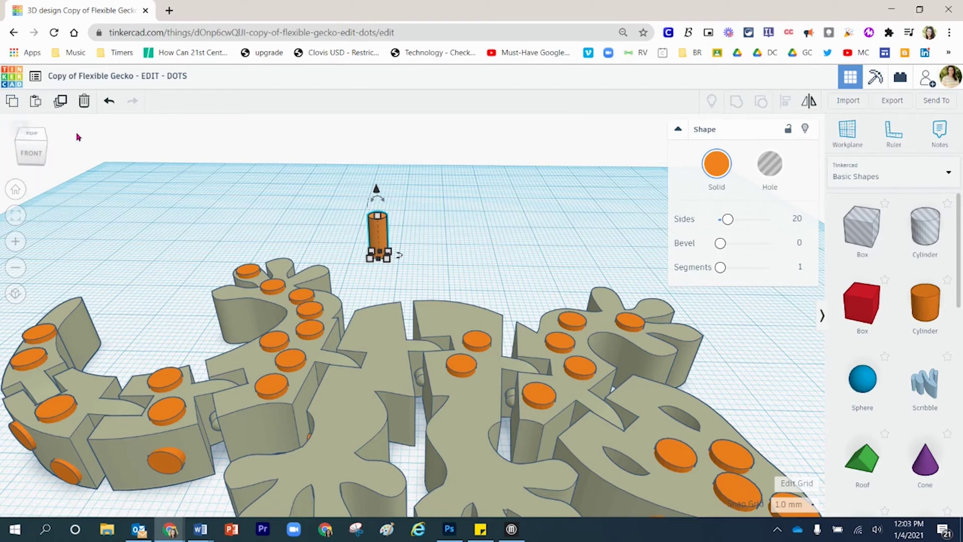
pyautogui.click(35, 101)
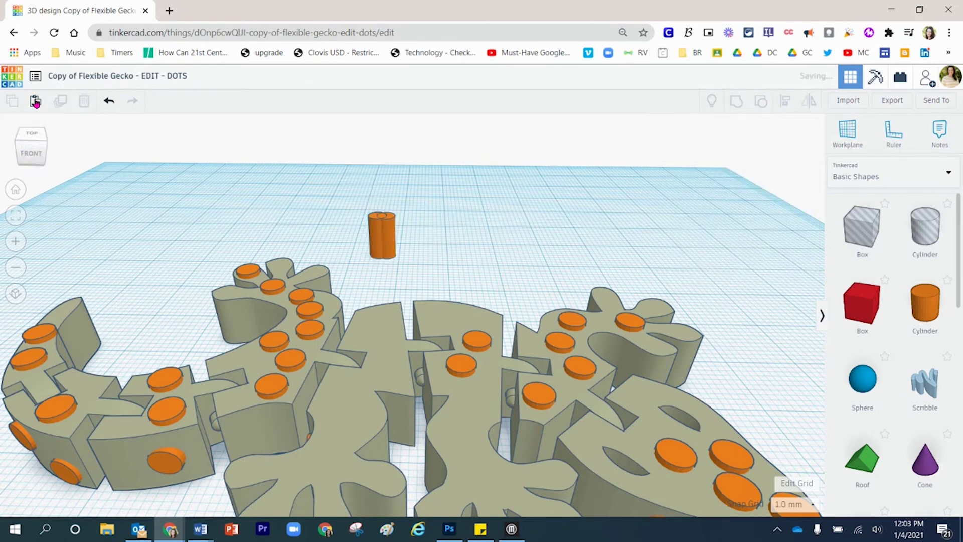
pyautogui.click(385, 236)
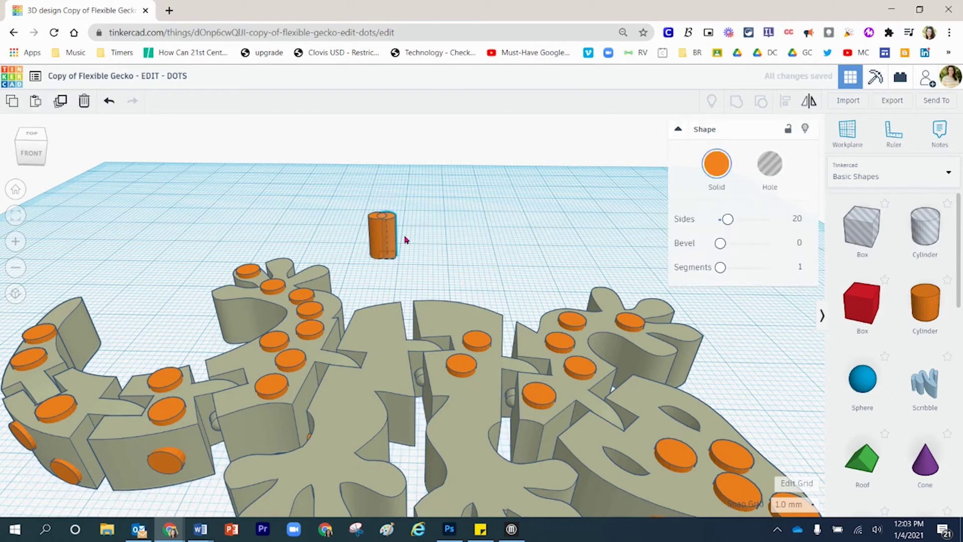
pyautogui.moveTo(401, 240); pyautogui.dragTo(434, 243)
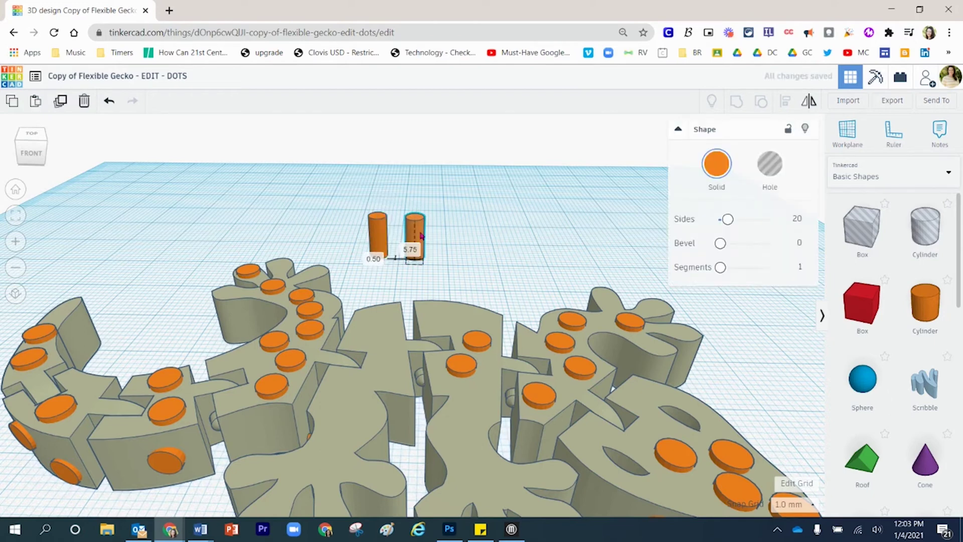
pyautogui.click(457, 245)
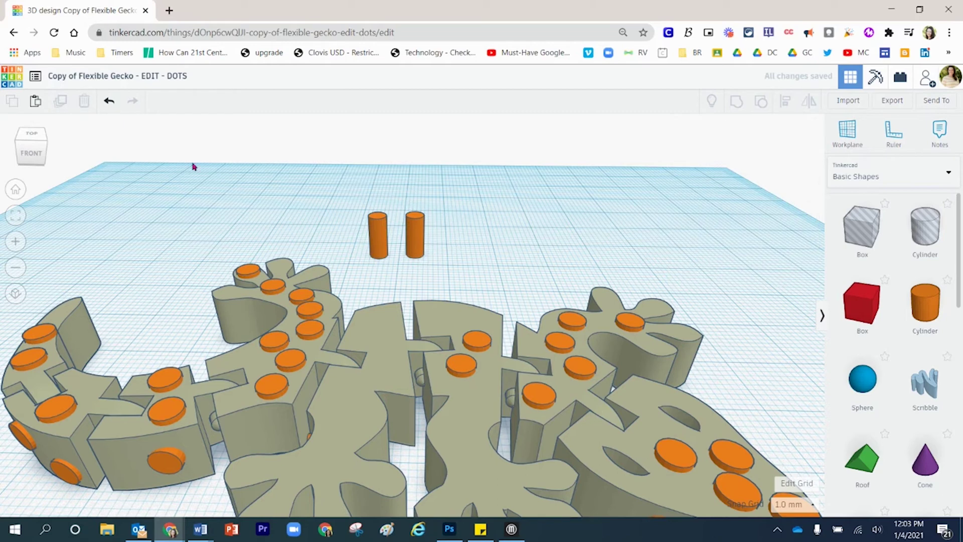
# - Duplicate the right cylinder and place the new copy beside the other two
pyautogui.click(412, 234)
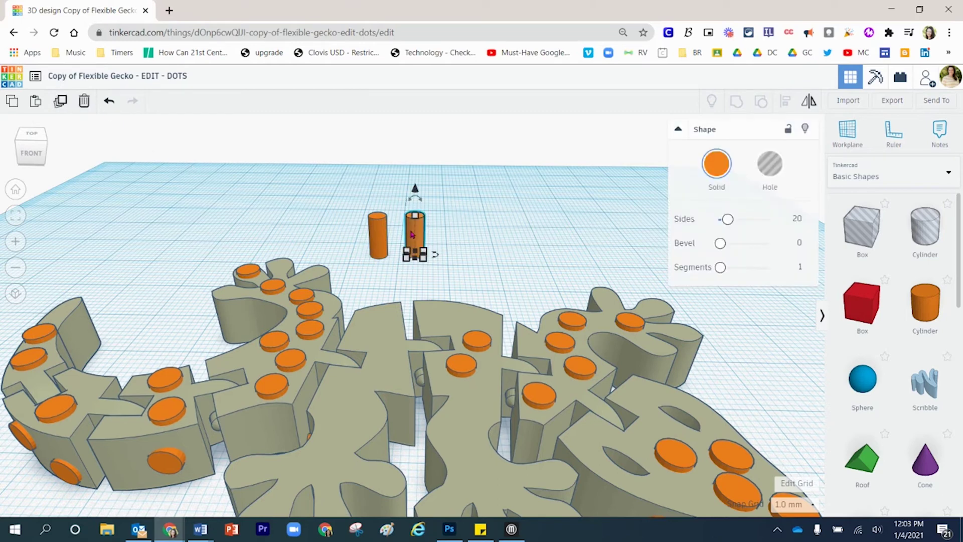
pyautogui.click(60, 105)
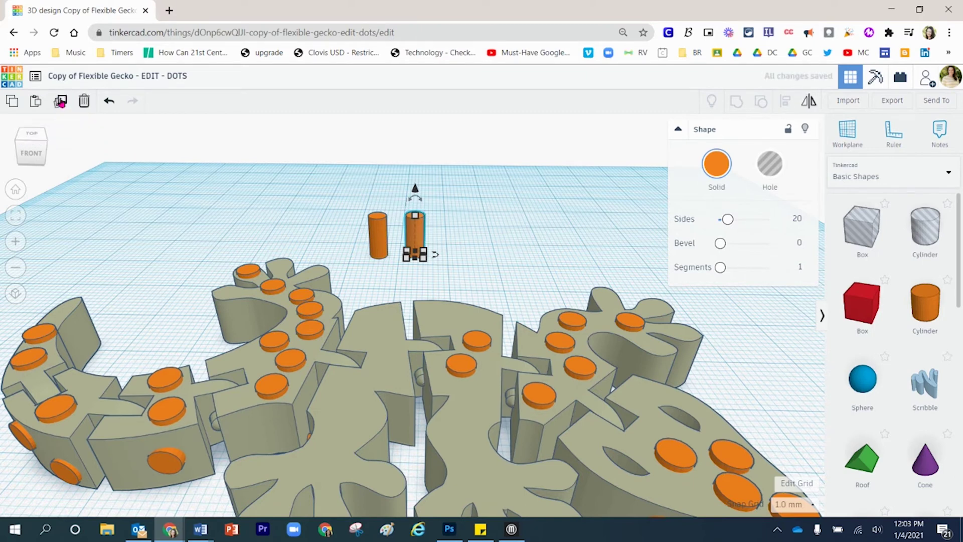
pyautogui.moveTo(420, 229); pyautogui.dragTo(448, 229)
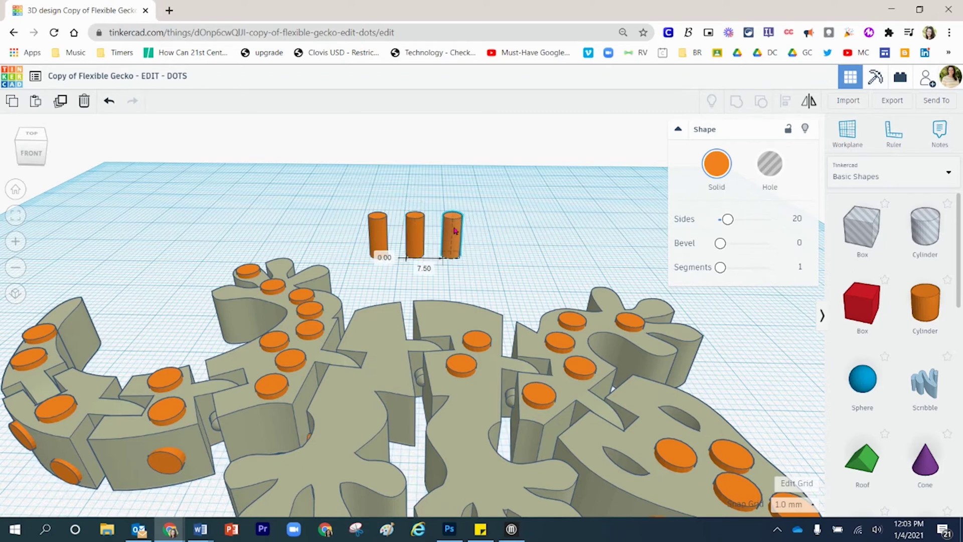
pyautogui.click(515, 249)
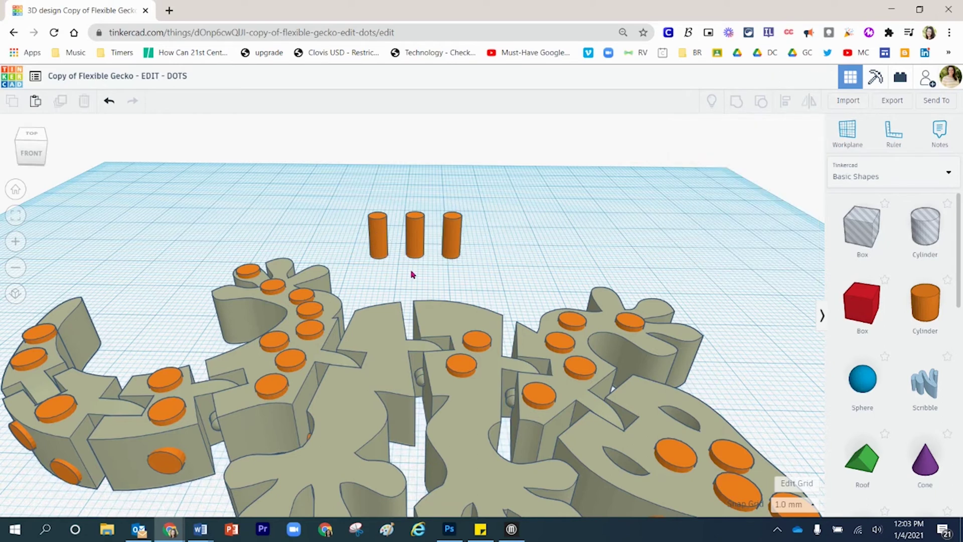
pyautogui.click(377, 235)
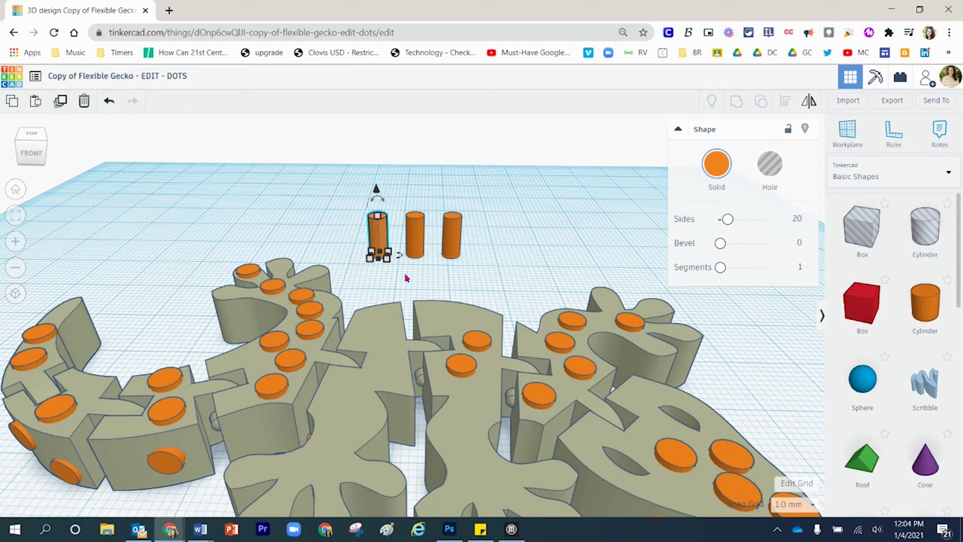
pyautogui.click(406, 278)
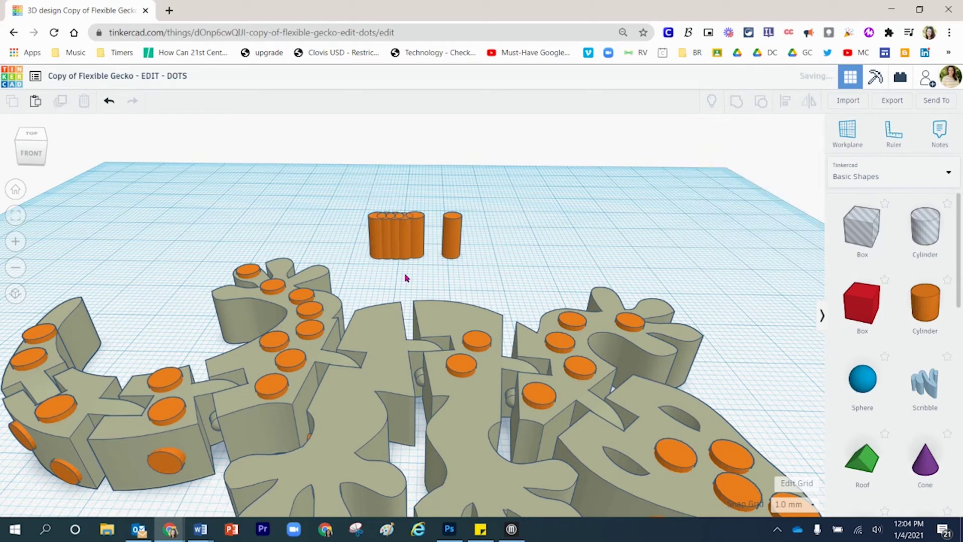
# - Duplicate another cylinder, pull copies out of the cluster, and delete a stretched one
pyautogui.hotkey('ctrl', 'd')
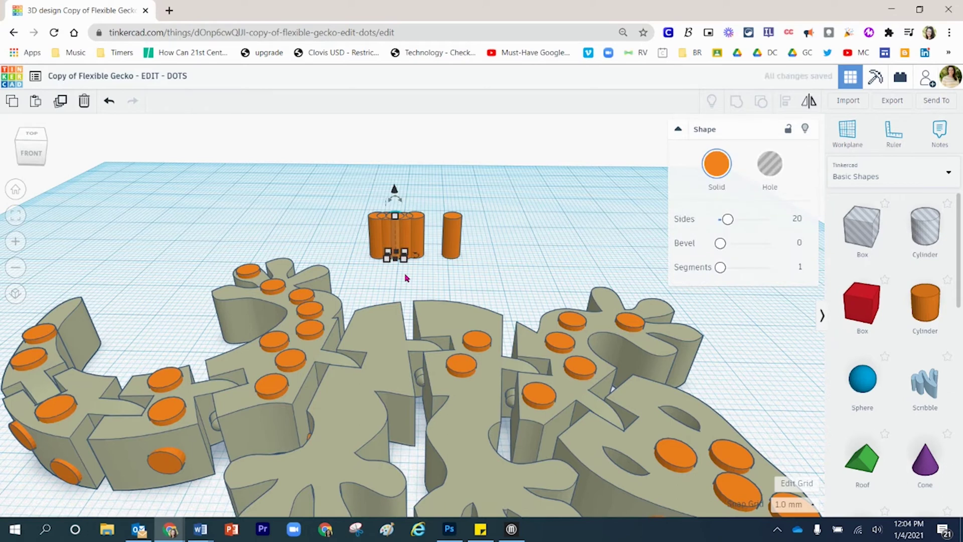
pyautogui.moveTo(422, 234); pyautogui.dragTo(479, 213)
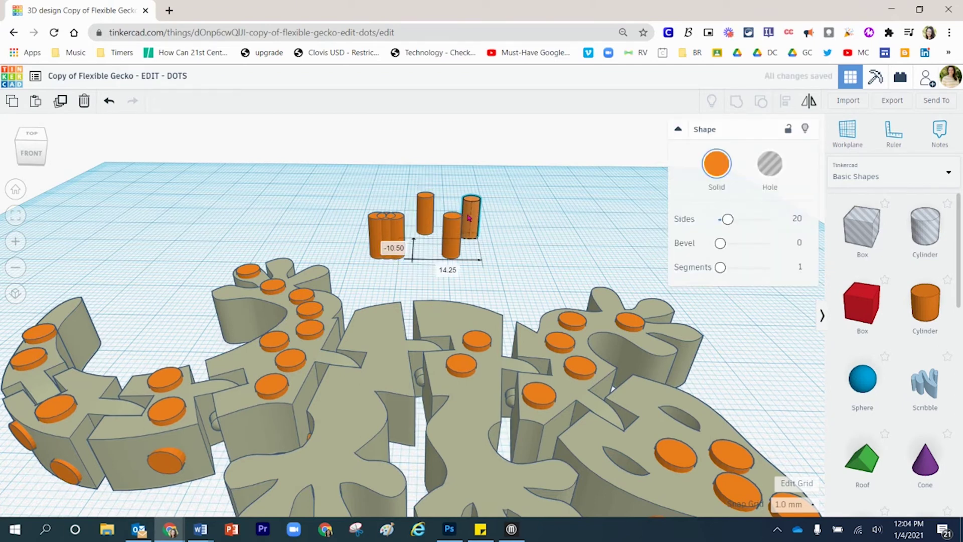
pyautogui.click(407, 274)
pyautogui.moveTo(400, 241); pyautogui.dragTo(485, 249)
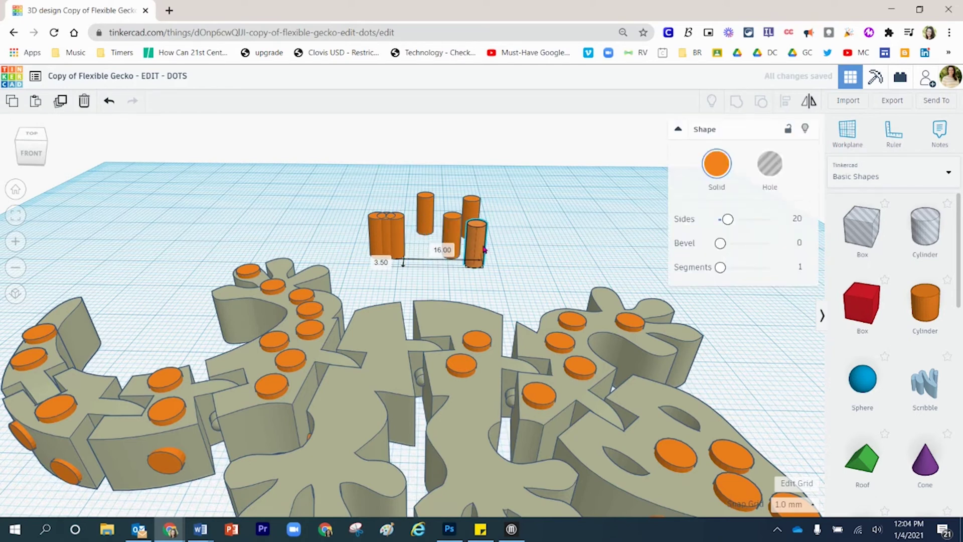
pyautogui.moveTo(400, 237); pyautogui.dragTo(395, 207)
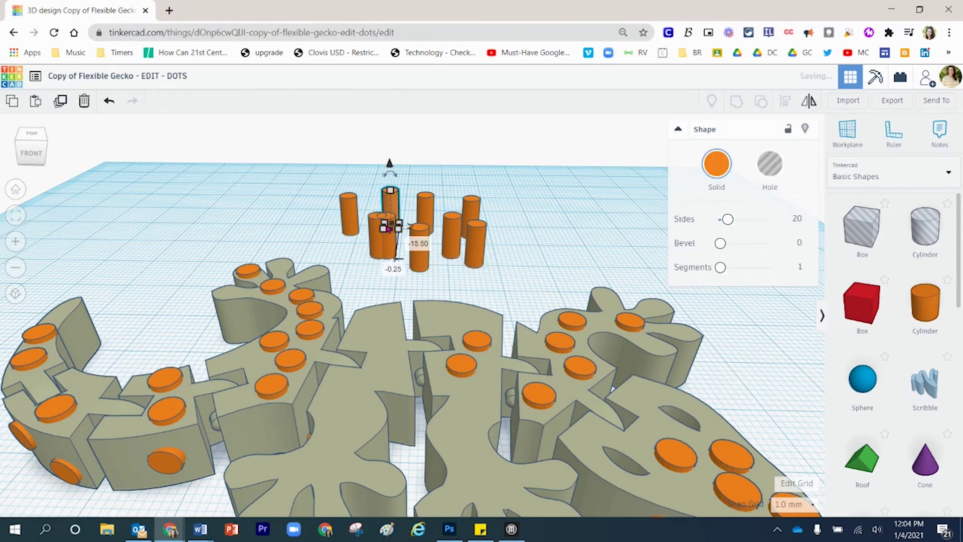
pyautogui.moveTo(380, 243); pyautogui.dragTo(423, 188)
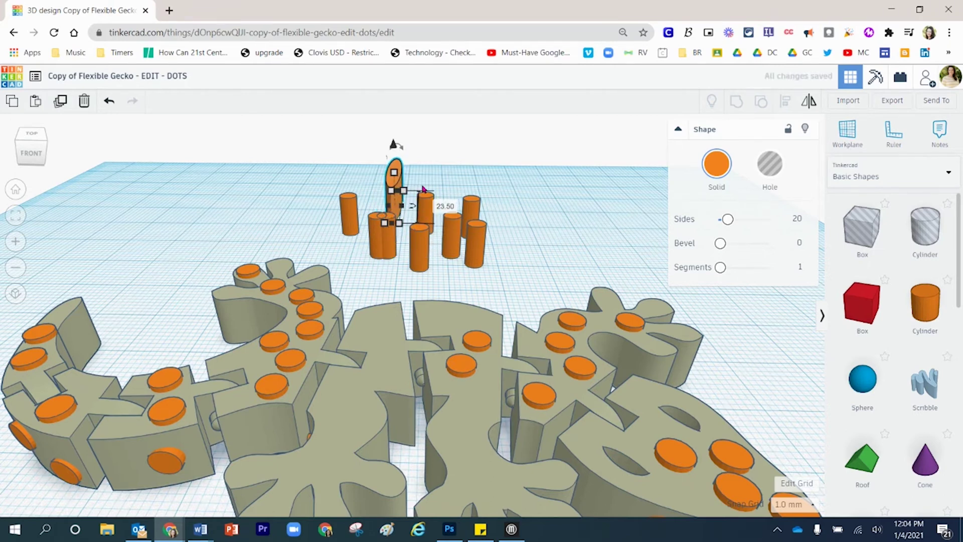
pyautogui.press('Delete')
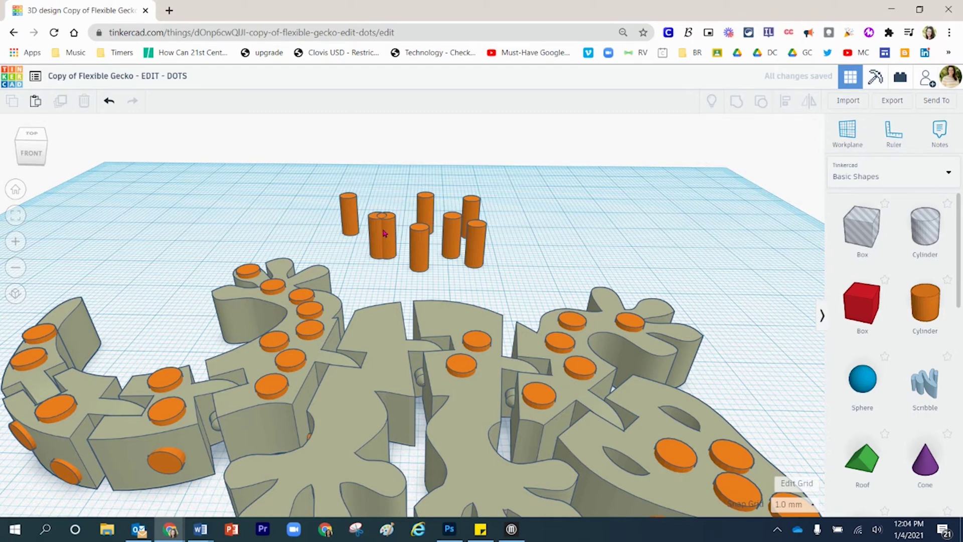
# - Spread more cylinder copies forward and box-select the cylinders at the back
pyautogui.moveTo(385, 233); pyautogui.dragTo(329, 235)
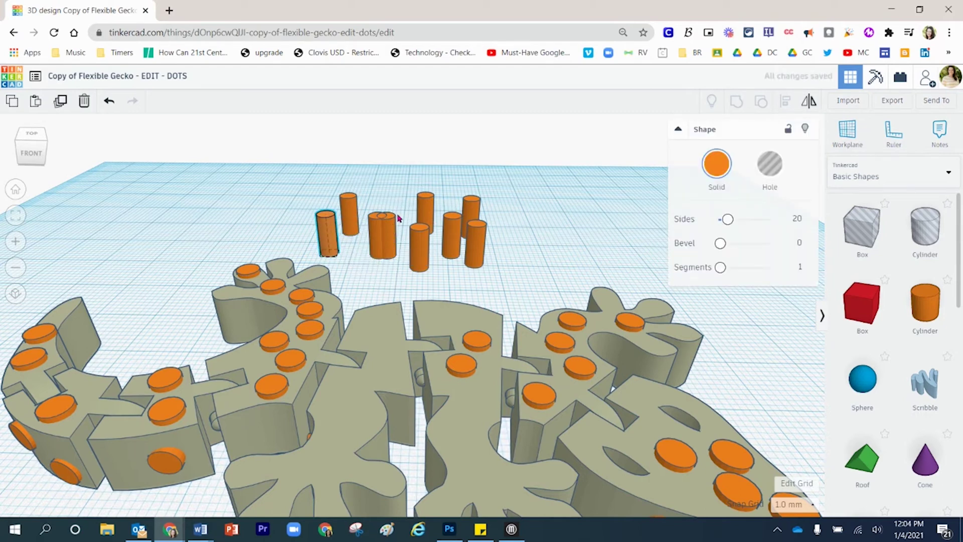
pyautogui.moveTo(400, 205); pyautogui.dragTo(509, 224)
pyautogui.moveTo(394, 226); pyautogui.dragTo(534, 242)
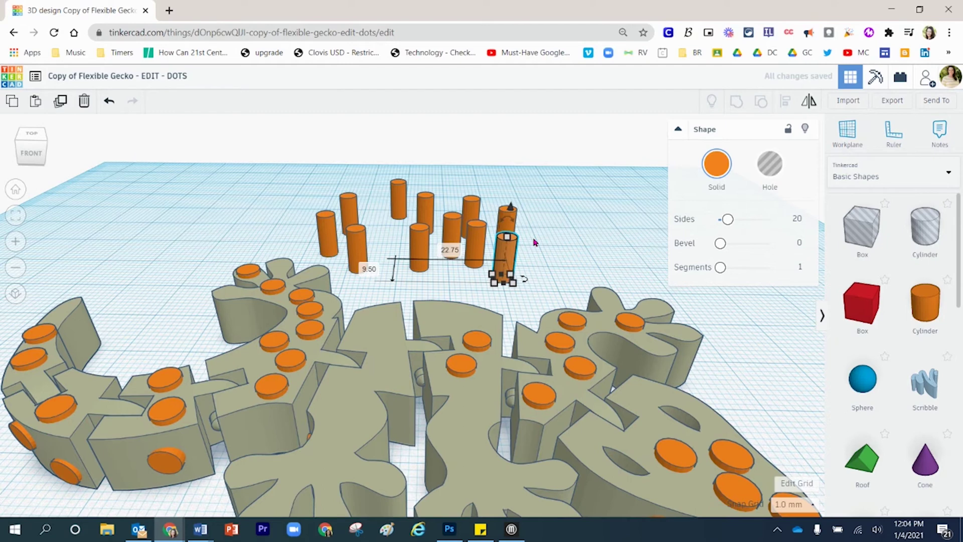
pyautogui.moveTo(371, 163); pyautogui.dragTo(519, 286)
# - Delete the eight selected back cylinders and box-select the three remaining ones
pyautogui.press('Delete')
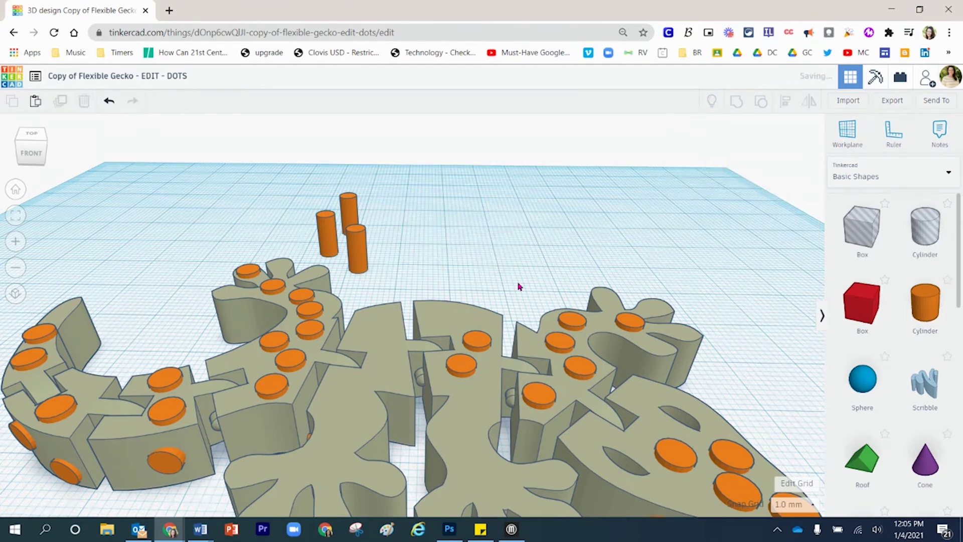
pyautogui.moveTo(317, 170); pyautogui.dragTo(385, 256)
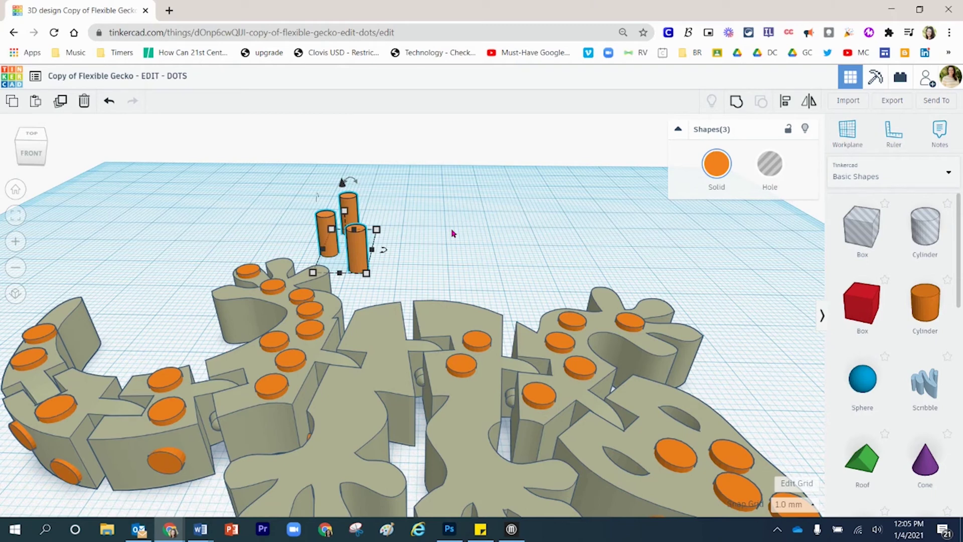
pyautogui.click(453, 233)
pyautogui.moveTo(304, 176); pyautogui.dragTo(381, 259)
# - Duplicate the three-cylinder group several times into rows running rightward
pyautogui.hotkey('ctrl', 'd')
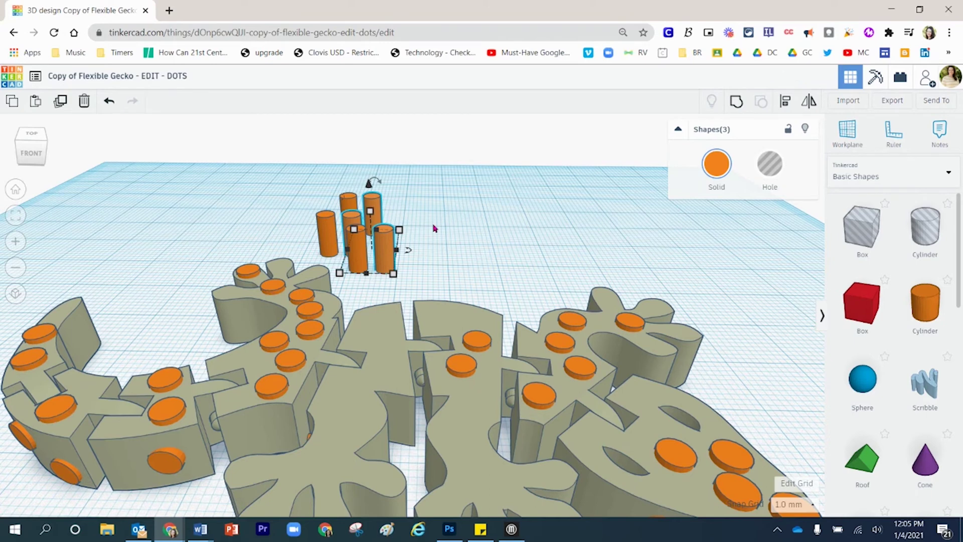
pyautogui.click(435, 230)
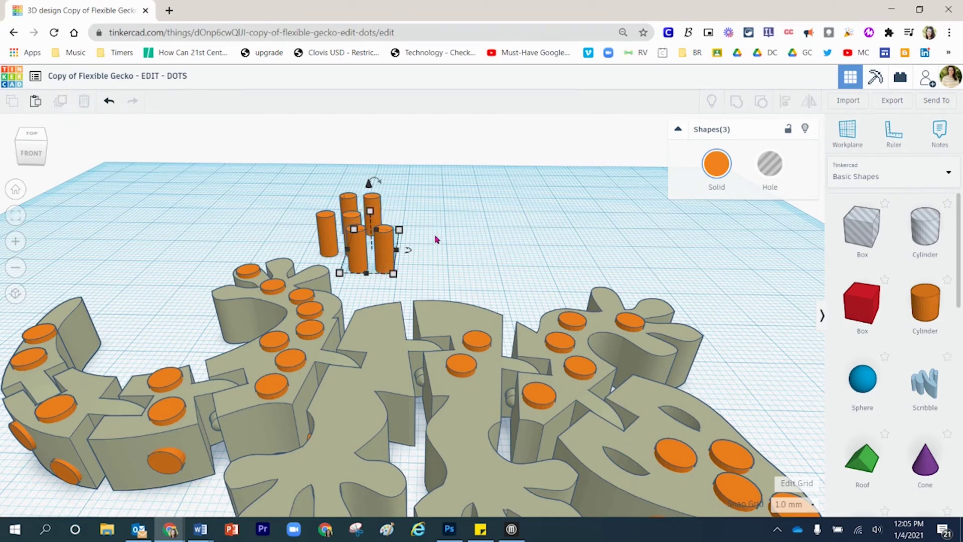
pyautogui.moveTo(387, 247); pyautogui.dragTo(441, 229)
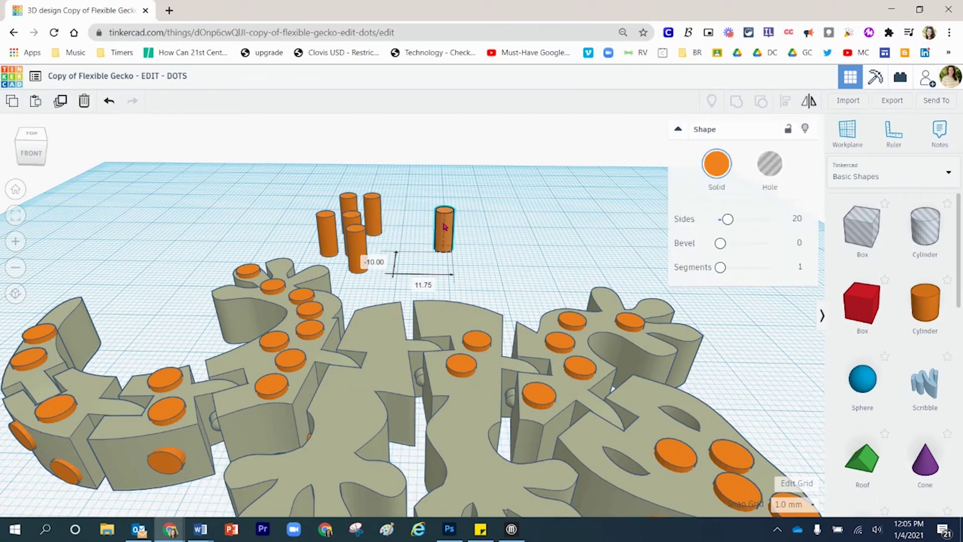
pyautogui.hotkey('ctrl', 'v')
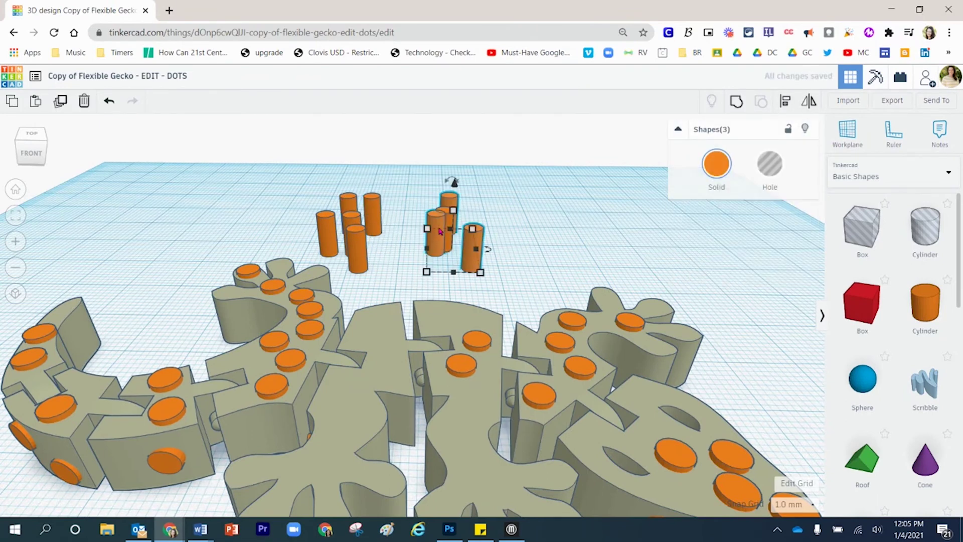
pyautogui.hotkey('ctrl', 'd')
pyautogui.hotkey('ctrl', 'd')
pyautogui.hotkey('ctrl', 'd')
pyautogui.hotkey('ctrl', 'd')
pyautogui.hotkey('ctrl', 'd')
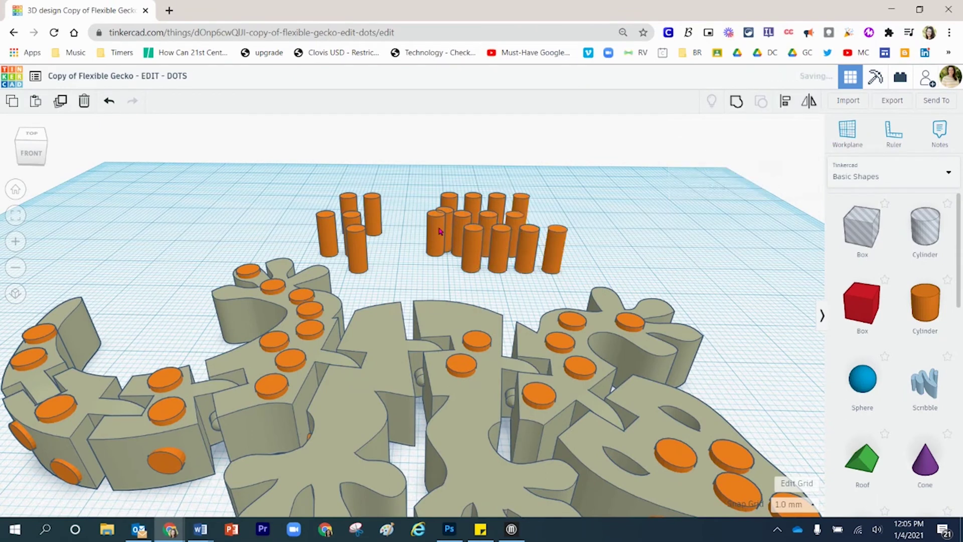
pyautogui.hotkey('ctrl', 'd')
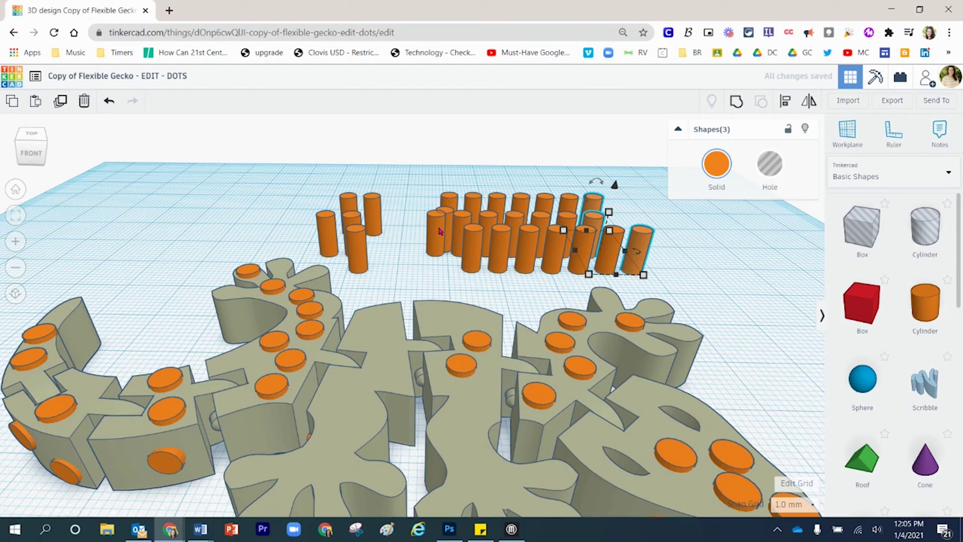
# - Move a spare cylinder onto the gecko's body as a new dot
pyautogui.moveTo(439, 232); pyautogui.dragTo(386, 235)
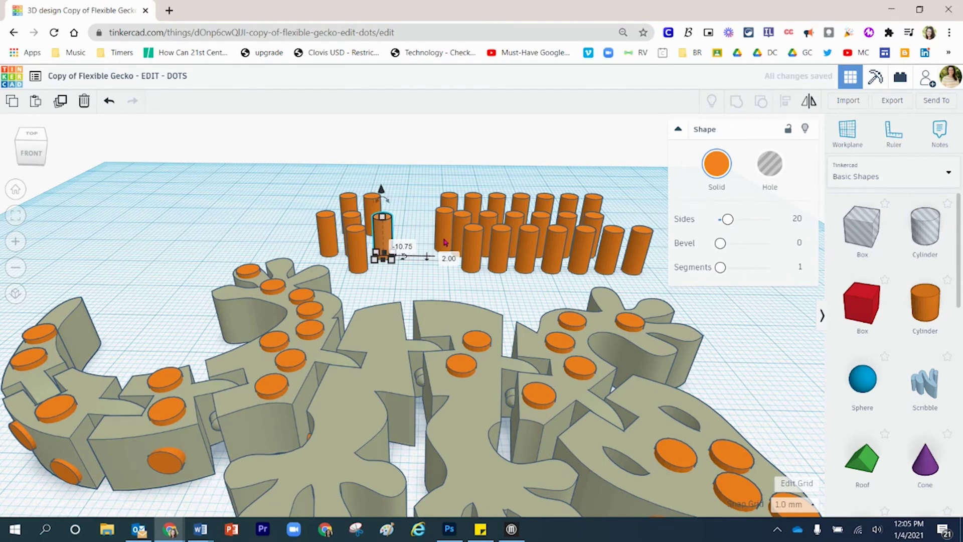
pyautogui.moveTo(471, 244); pyautogui.dragTo(470, 296)
pyautogui.moveTo(450, 311); pyautogui.dragTo(443, 332)
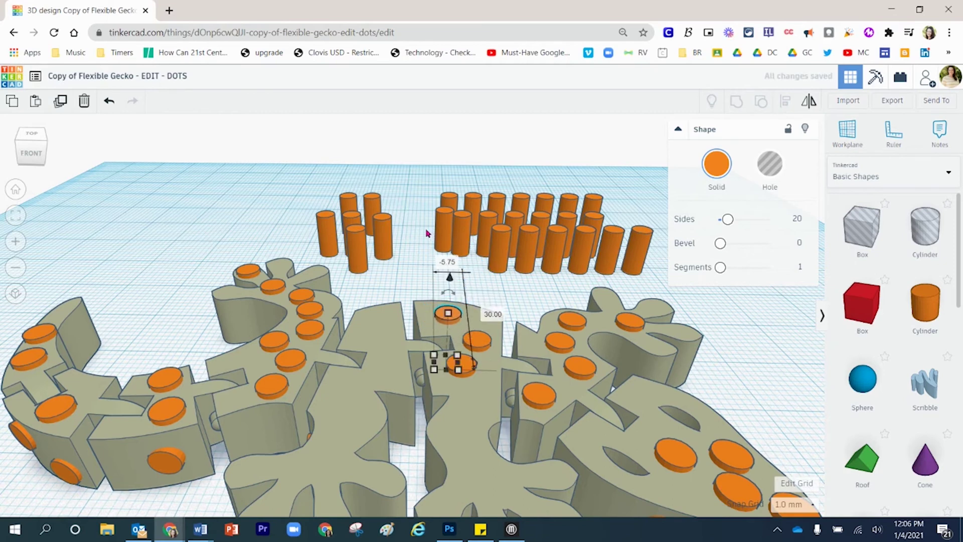
# - Select four cylinders of the left group and move them back into the spare group
pyautogui.click(388, 237)
pyautogui.click(381, 246)
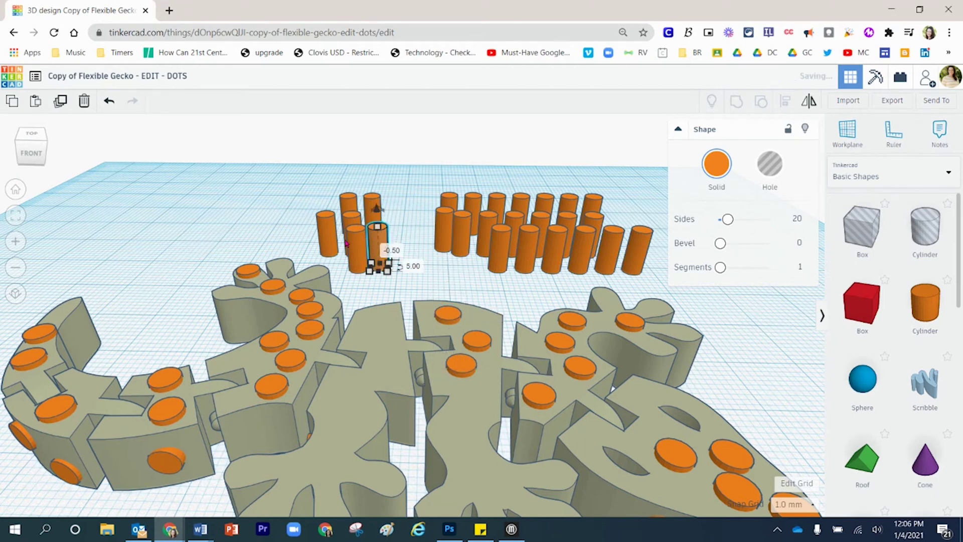
pyautogui.moveTo(389, 268); pyautogui.dragTo(436, 435)
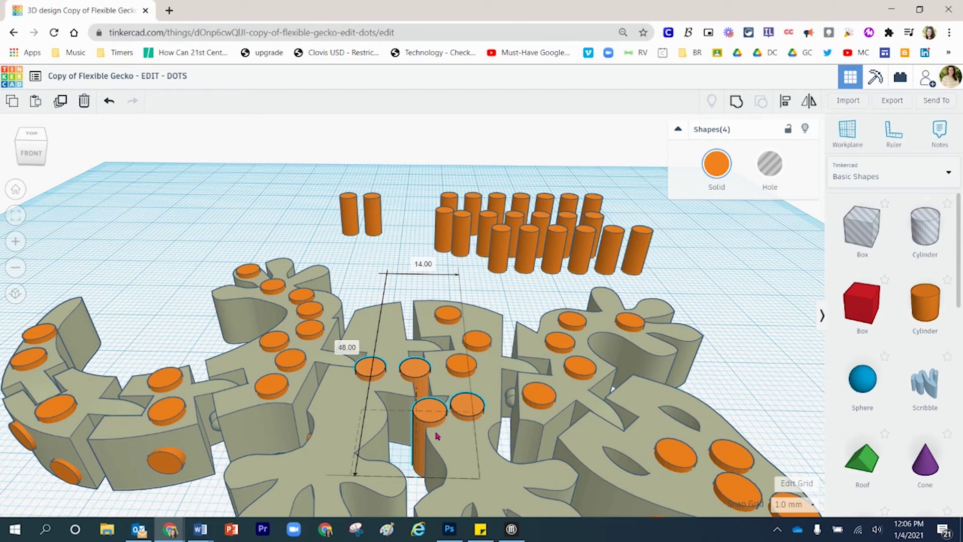
pyautogui.moveTo(436, 434); pyautogui.dragTo(385, 259)
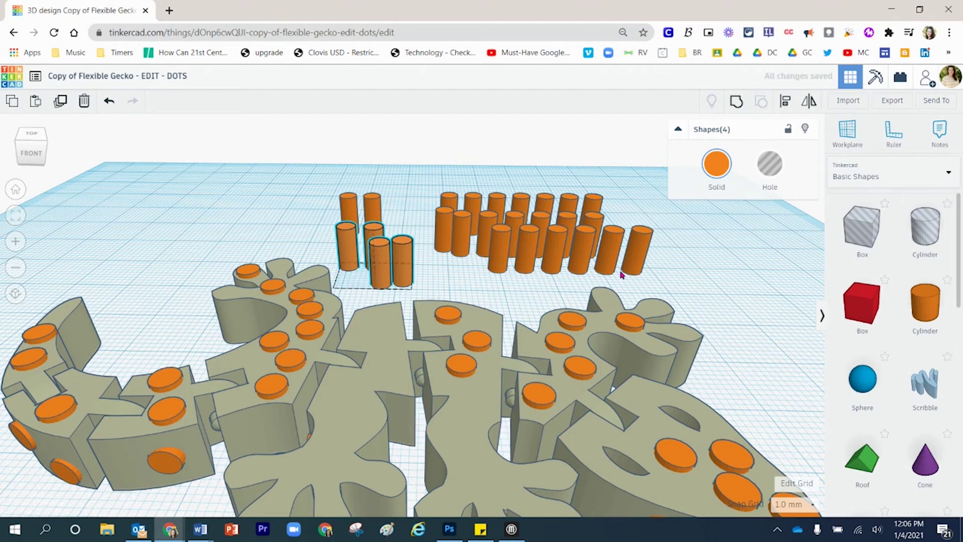
pyautogui.click(505, 320)
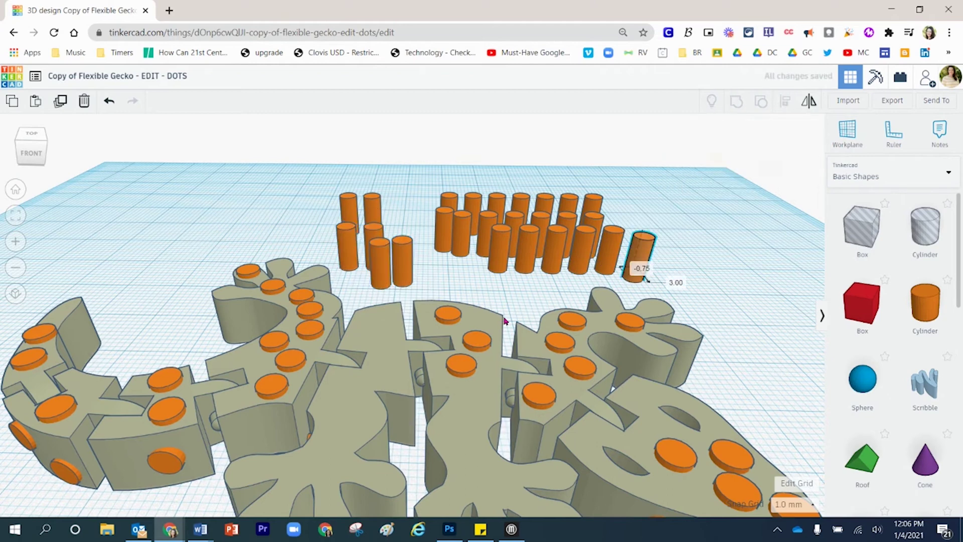
# - Drag several spare cylinders onto bare spots across the middle of the gecko's back
pyautogui.moveTo(640, 253); pyautogui.dragTo(378, 316)
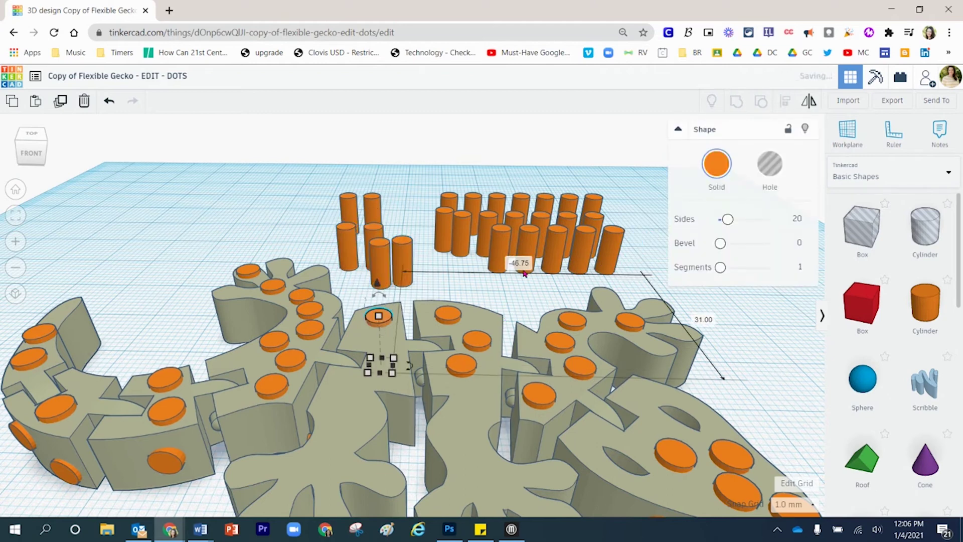
pyautogui.moveTo(580, 255); pyautogui.dragTo(386, 361)
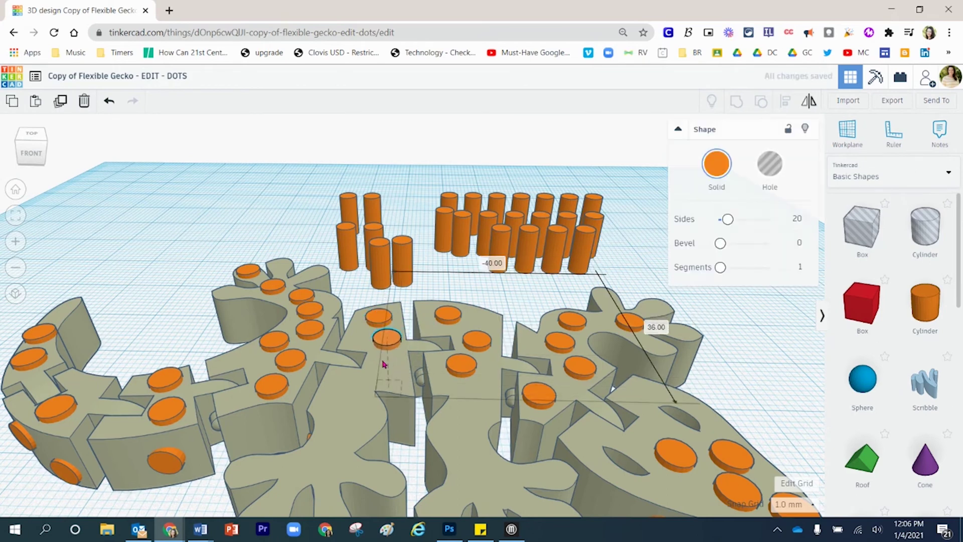
pyautogui.moveTo(387, 337); pyautogui.dragTo(442, 339)
pyautogui.moveTo(409, 380); pyautogui.dragTo(474, 426)
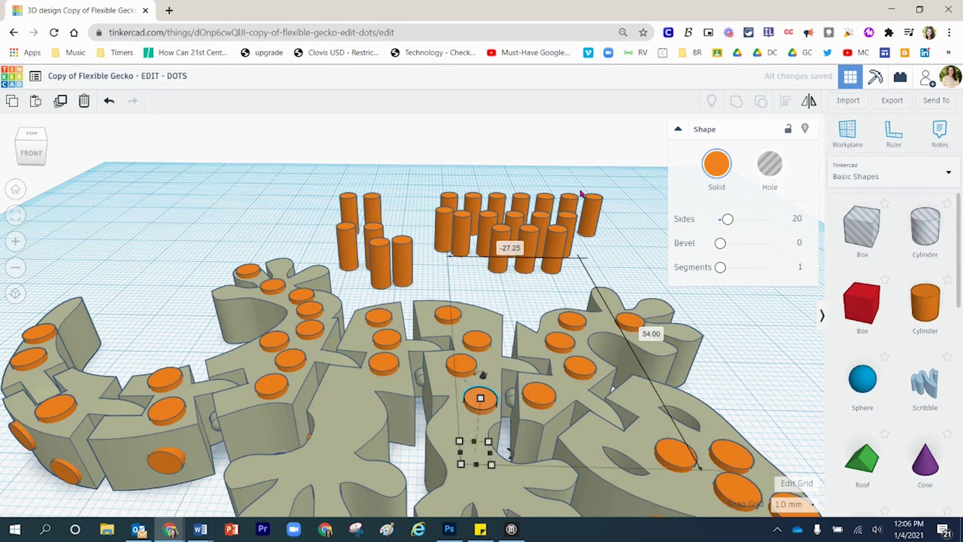
pyautogui.click(582, 196)
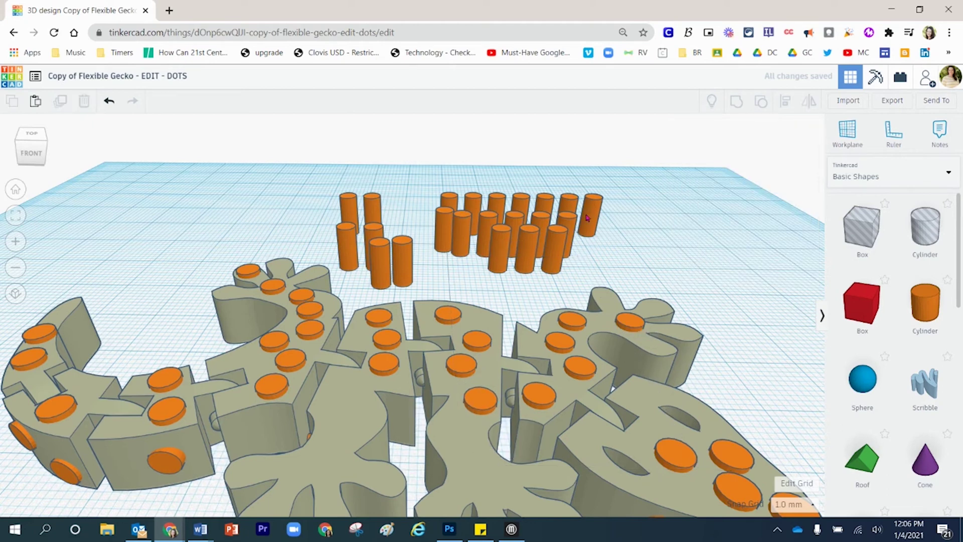
pyautogui.moveTo(586, 217); pyautogui.dragTo(341, 406)
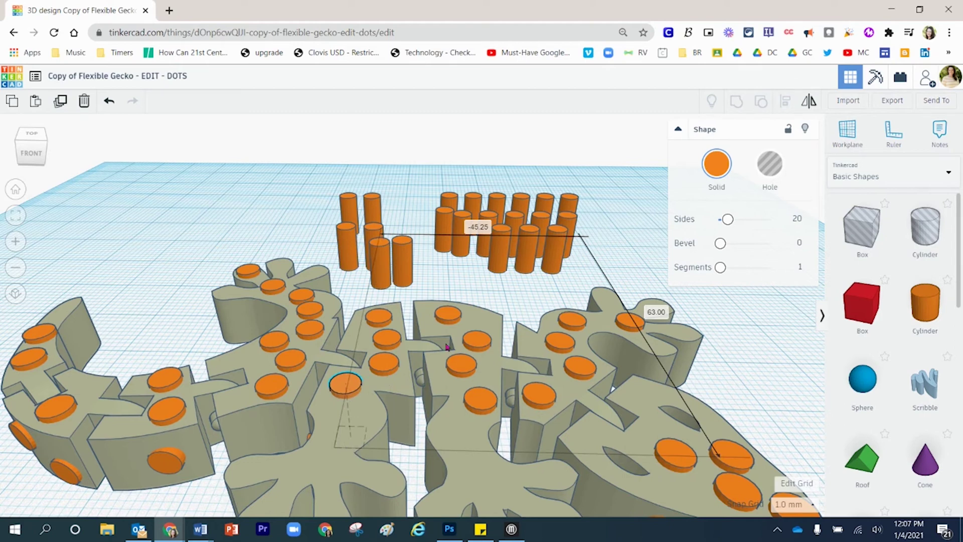
pyautogui.click(628, 250)
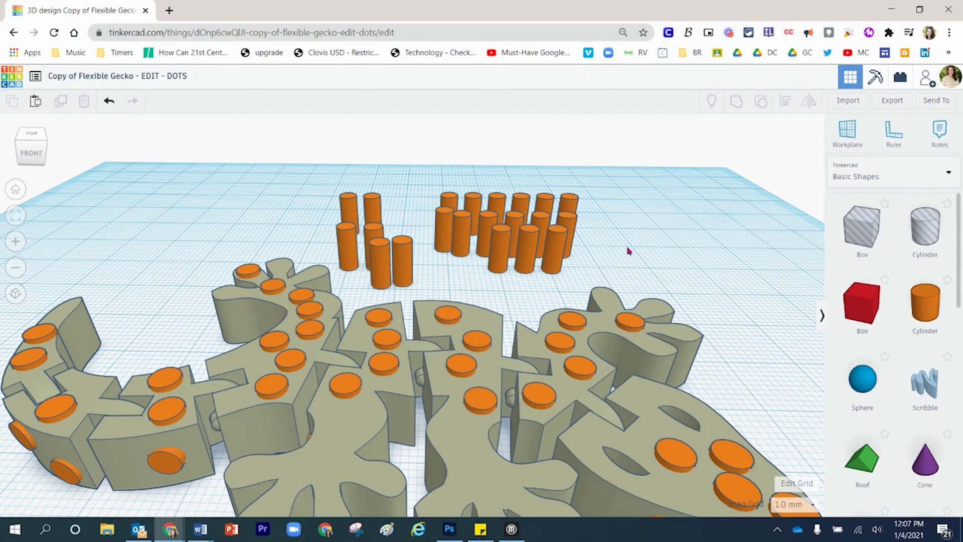
pyautogui.moveTo(719, 368); pyautogui.dragTo(548, 332, button='right')
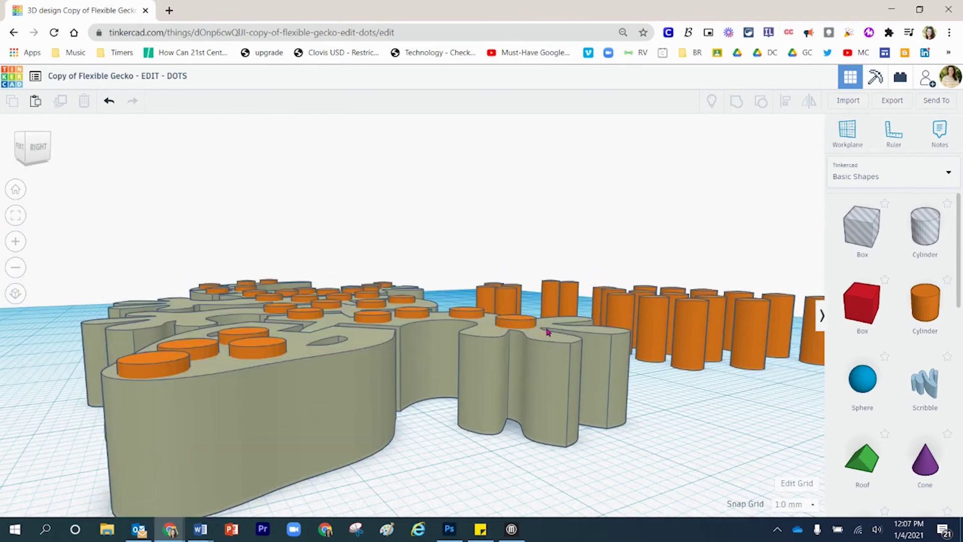
# - Tip a spare cylinder about 90° onto its side and slide it against the gecko's side
pyautogui.moveTo(752, 324); pyautogui.dragTo(450, 399)
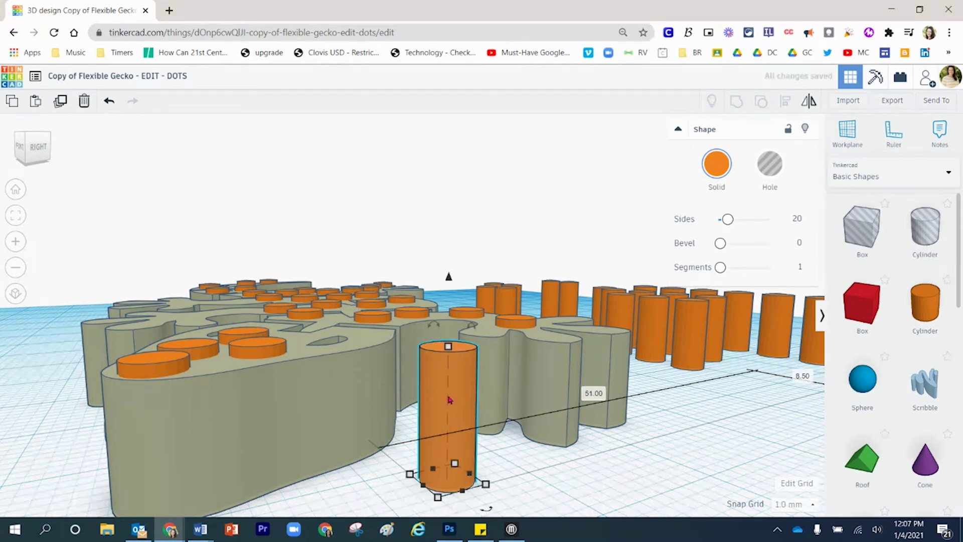
pyautogui.moveTo(474, 326); pyautogui.dragTo(523, 425)
pyautogui.moveTo(462, 427); pyautogui.dragTo(292, 426)
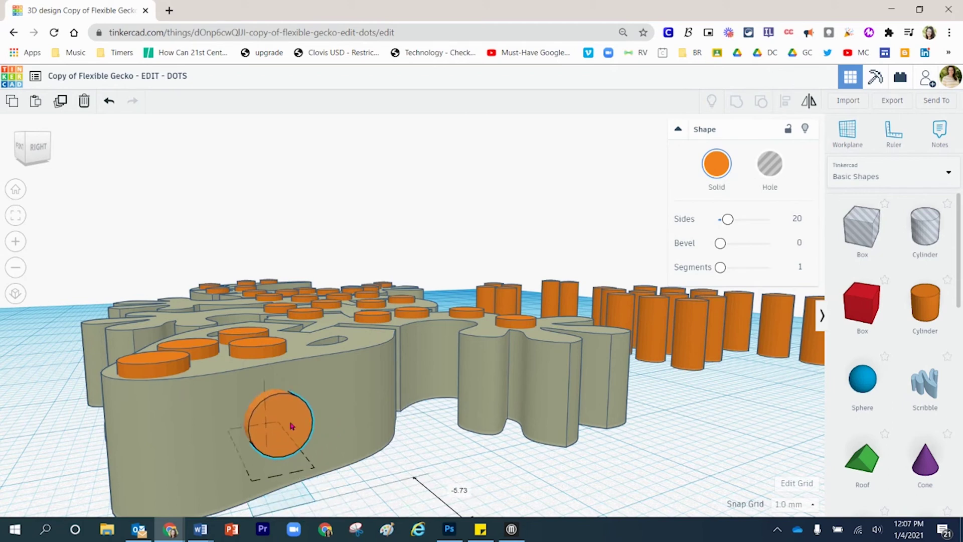
pyautogui.moveTo(291, 425); pyautogui.dragTo(378, 457, button='right')
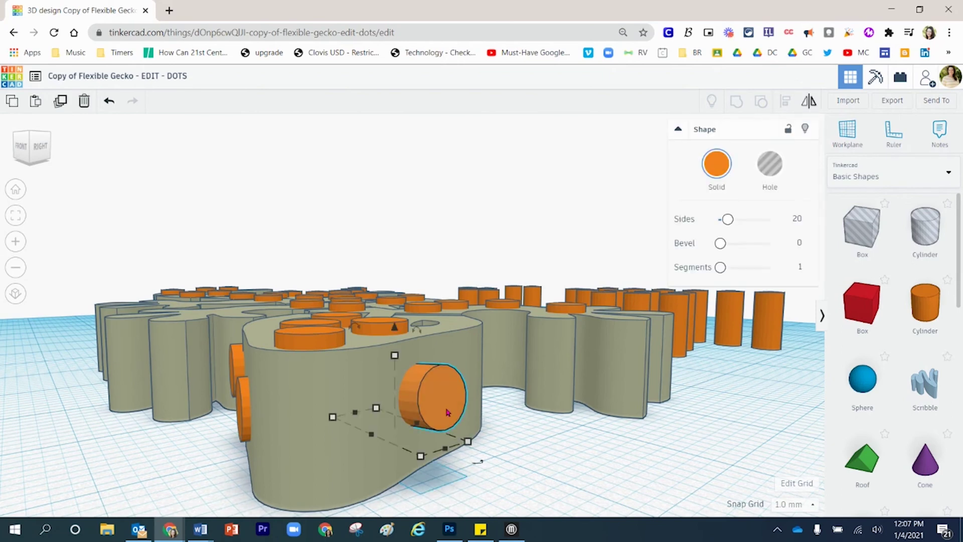
# - Set the snap grid to 0.1 mm and nudge the side dot flush with arrow keys
pyautogui.press('Left')
pyautogui.press('Left')
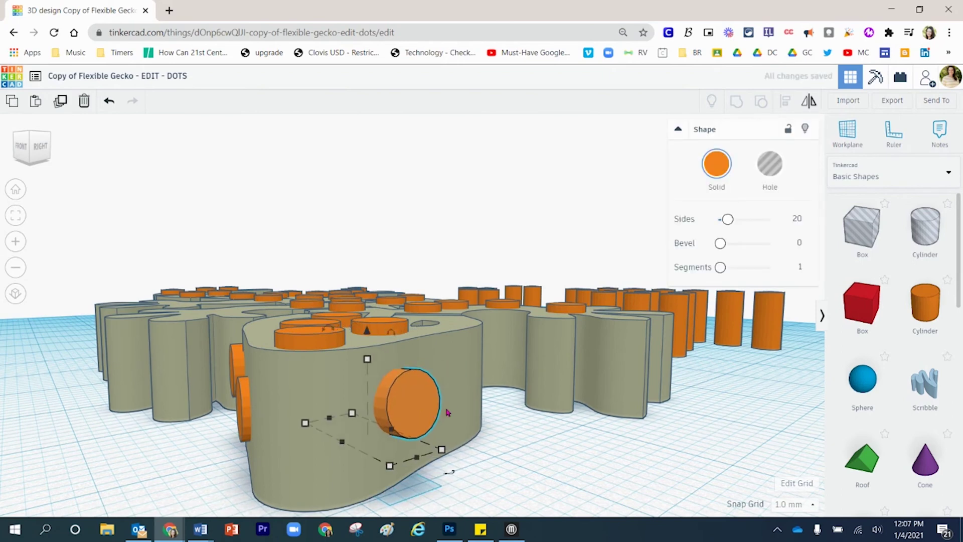
pyautogui.press('Left')
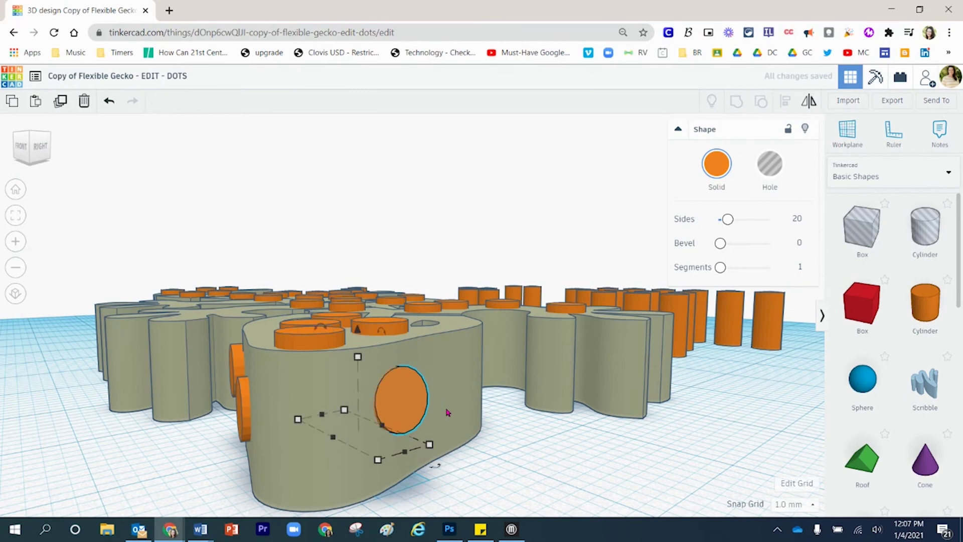
pyautogui.click(797, 507)
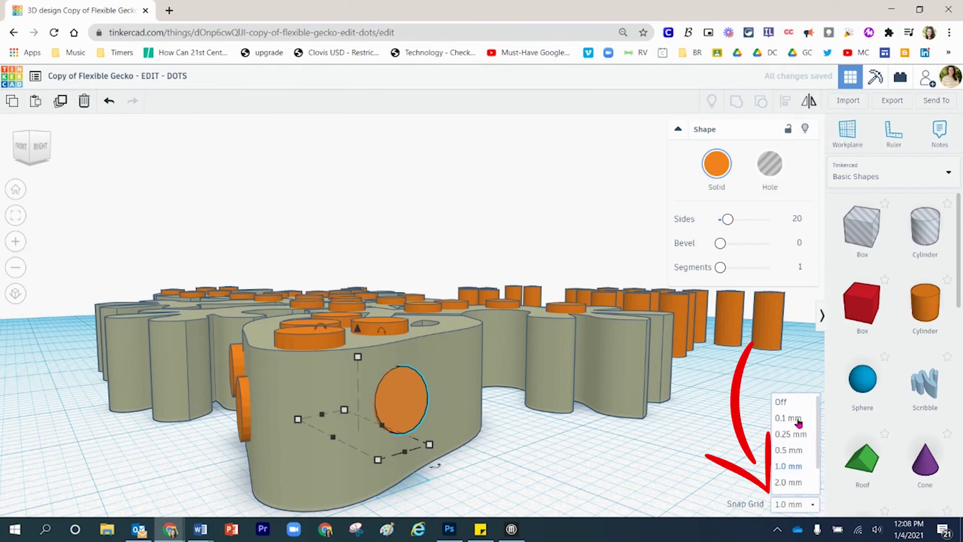
pyautogui.click(798, 422)
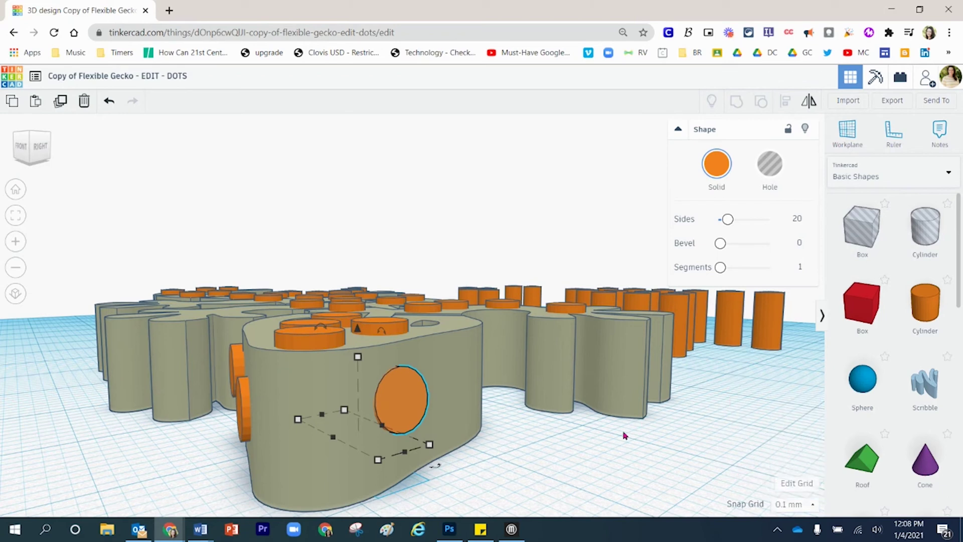
pyautogui.press('Up')
pyautogui.press('Up')
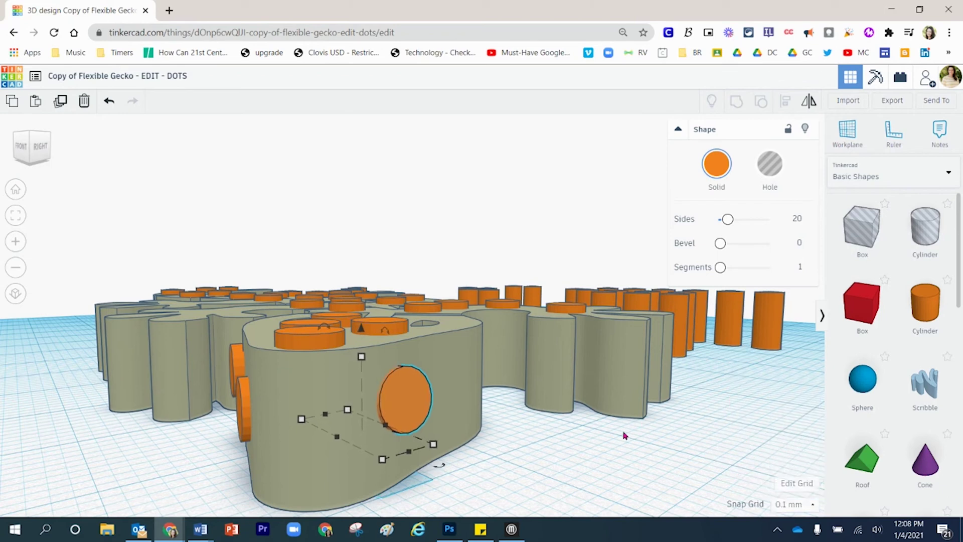
pyautogui.press('Up')
pyautogui.press('Up')
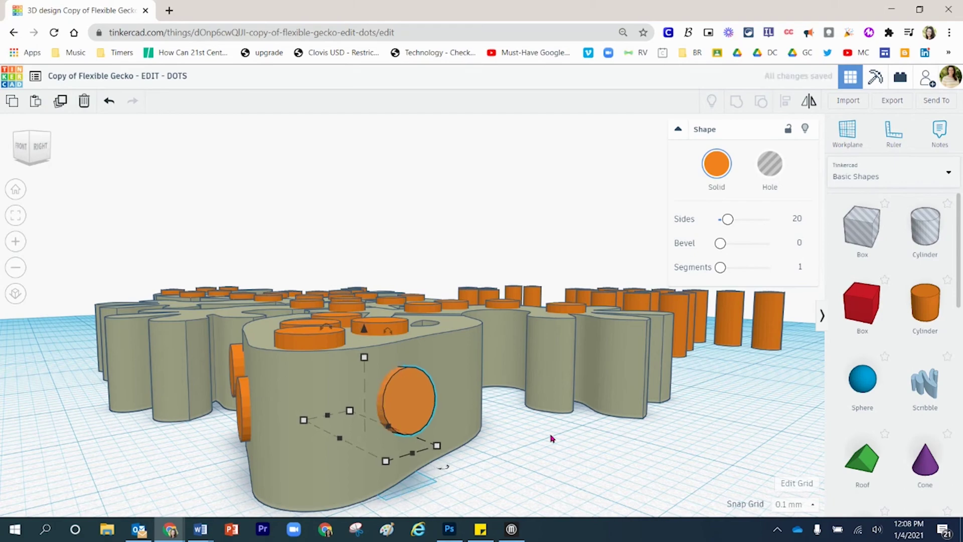
pyautogui.click(550, 439)
pyautogui.moveTo(551, 438); pyautogui.dragTo(494, 441, button='right')
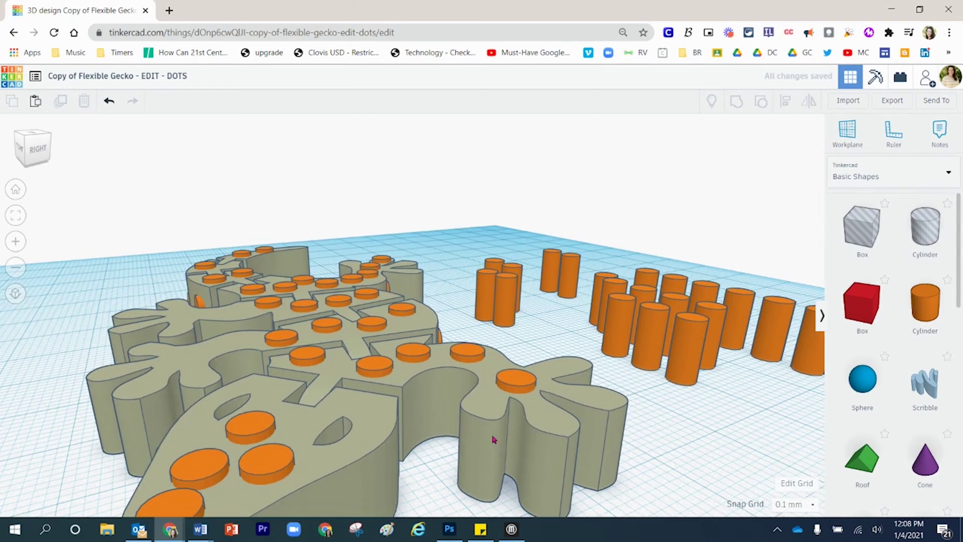
# - Select the side dot, view it side-on, and rotate it a few degrees to sit flush
pyautogui.hotkey('ctrl', 'Down')
pyautogui.hotkey('ctrl', 'Down')
pyautogui.hotkey('ctrl', 'Up')
pyautogui.hotkey('ctrl', 'Up')
pyautogui.hotkey('ctrl', 'Up')
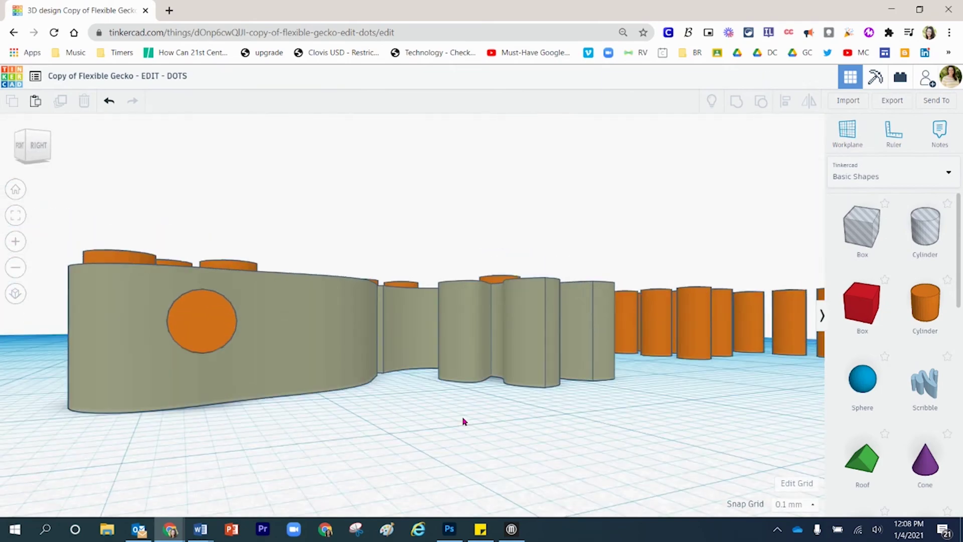
pyautogui.hotkey('ctrl', 'Left')
pyautogui.hotkey('ctrl', 'Up')
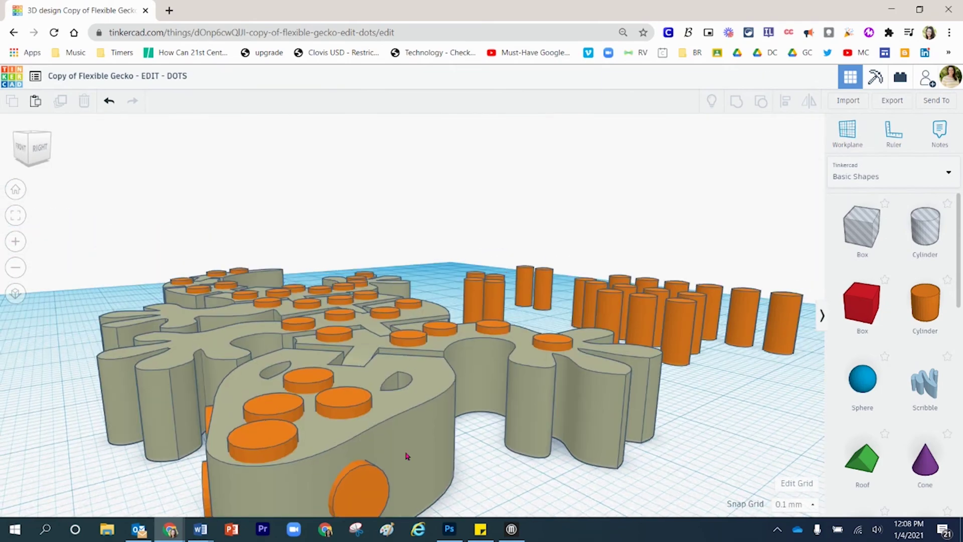
pyautogui.click(374, 489)
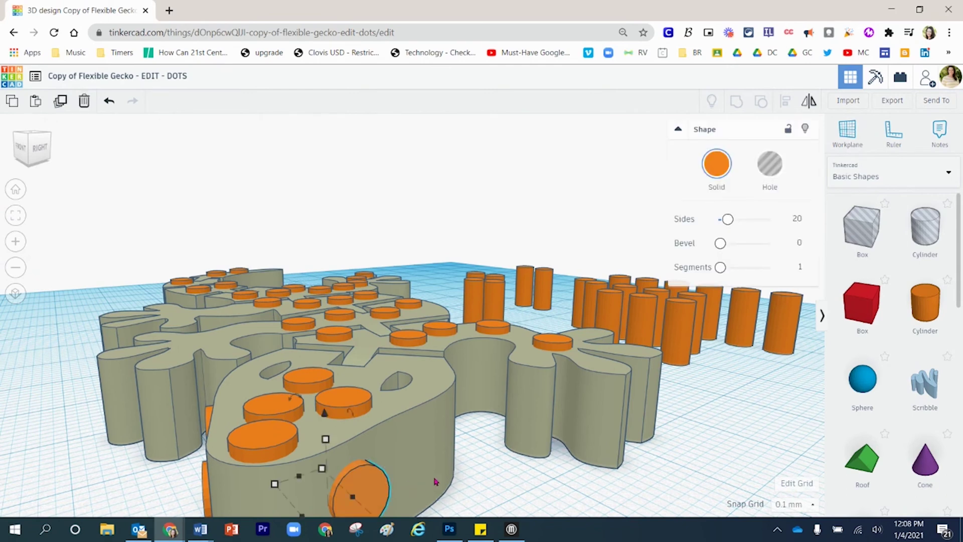
pyautogui.hotkey('ctrl', 'Down')
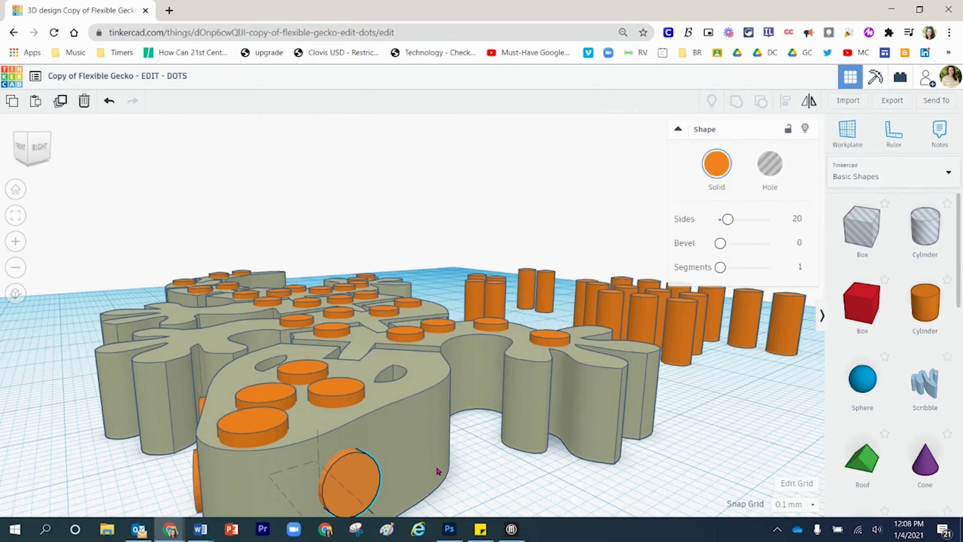
pyautogui.hotkey('ctrl', 'Down')
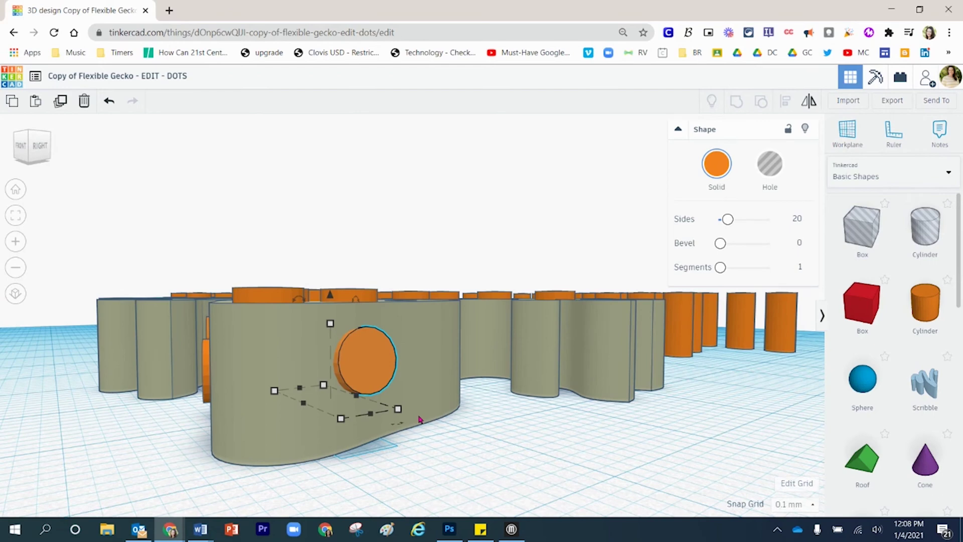
pyautogui.moveTo(402, 427); pyautogui.dragTo(364, 270)
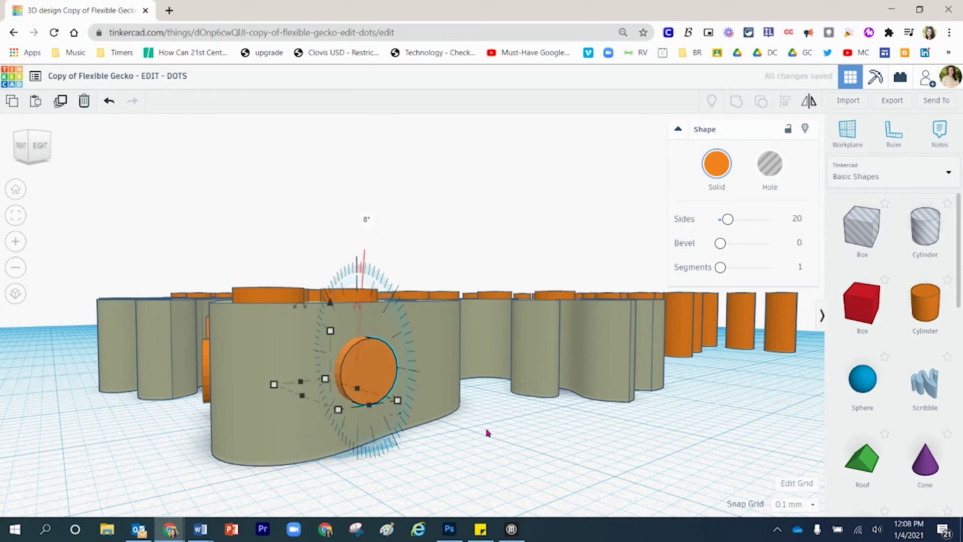
pyautogui.moveTo(492, 435); pyautogui.dragTo(271, 434, button='right')
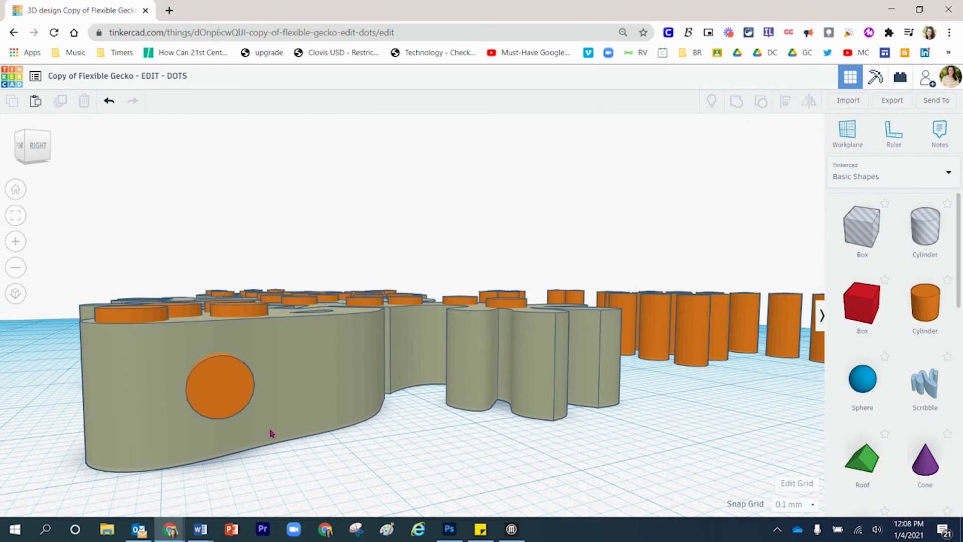
# - Duplicate the orange side dot and place the copy just beside it along the gecko's side
pyautogui.click(232, 395)
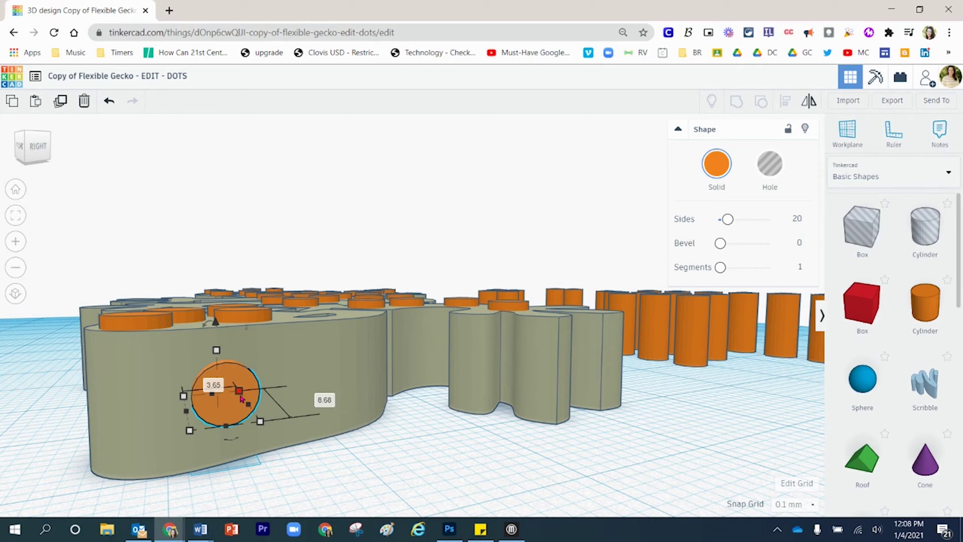
pyautogui.hotkey('ctrl', 'd')
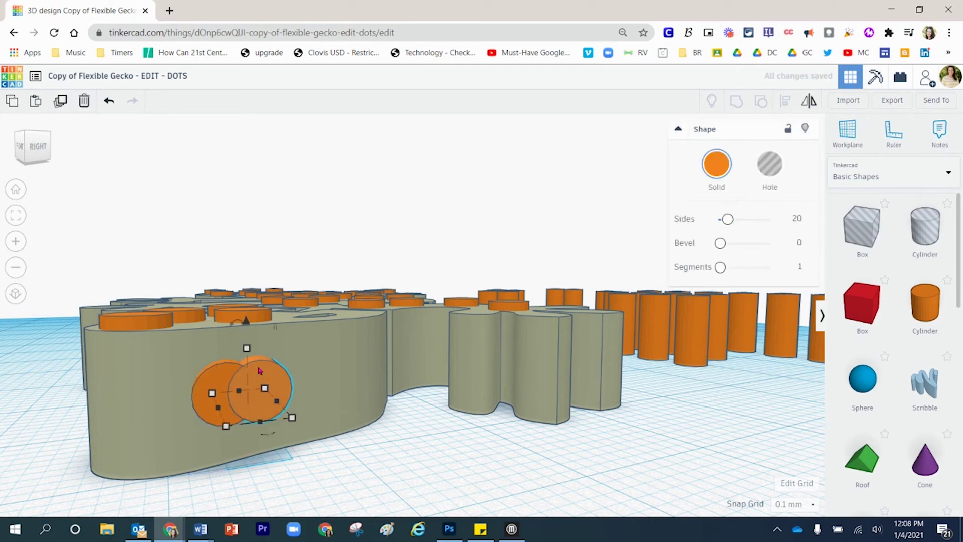
pyautogui.moveTo(259, 370); pyautogui.dragTo(342, 367)
pyautogui.press('Left')
pyautogui.press('Left')
pyautogui.press('Left')
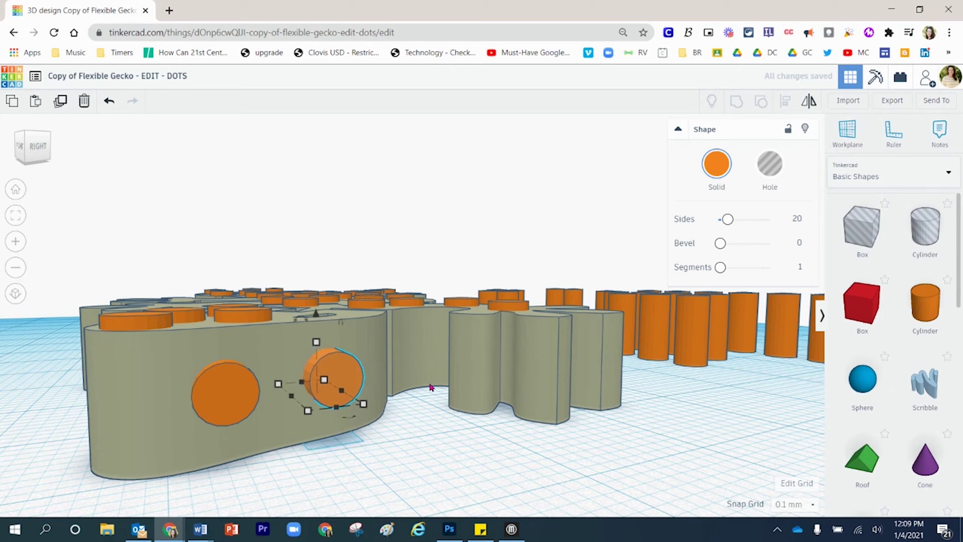
pyautogui.press('Left')
pyautogui.press('Left')
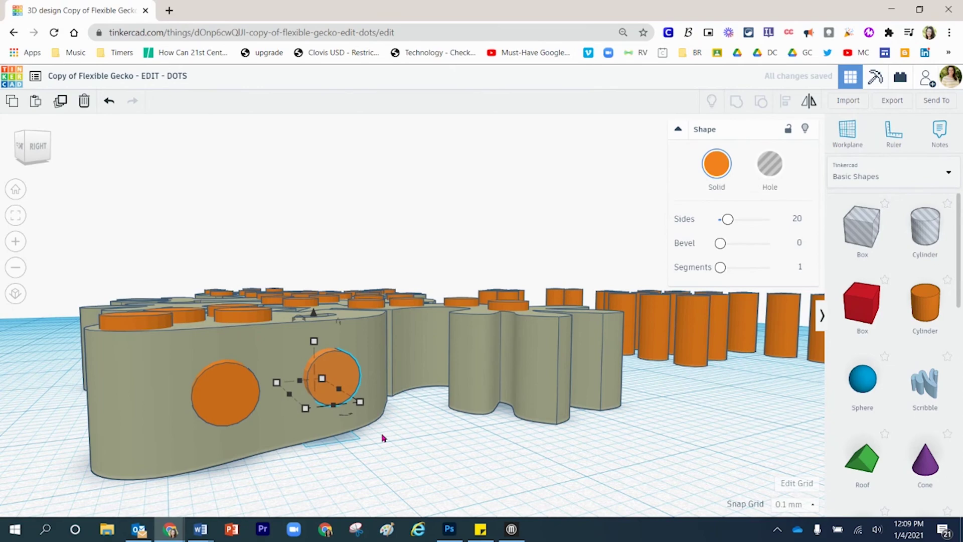
pyautogui.click(385, 445)
pyautogui.moveTo(385, 446); pyautogui.dragTo(639, 498, button='right')
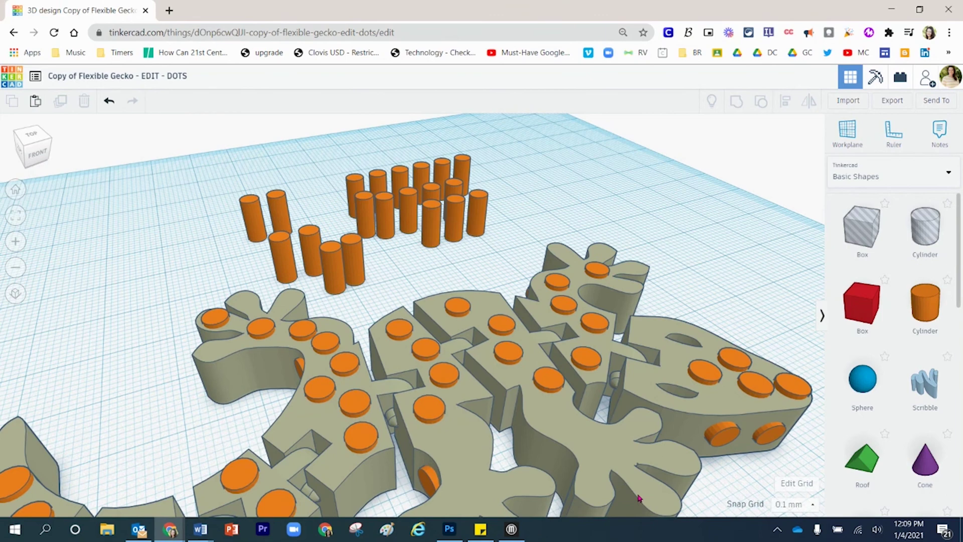
# - Undo the accidental move of the head dot and view the gecko from directly above
pyautogui.click(730, 381)
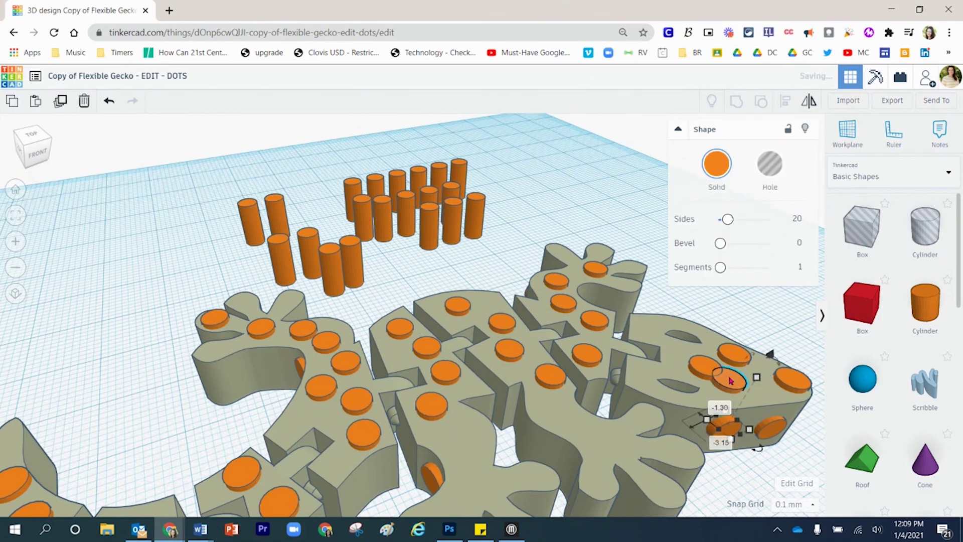
pyautogui.hotkey('ctrl', 'z')
pyautogui.moveTo(729, 379); pyautogui.dragTo(514, 345, button='middle')
pyautogui.moveTo(513, 345); pyautogui.dragTo(492, 410, button='right')
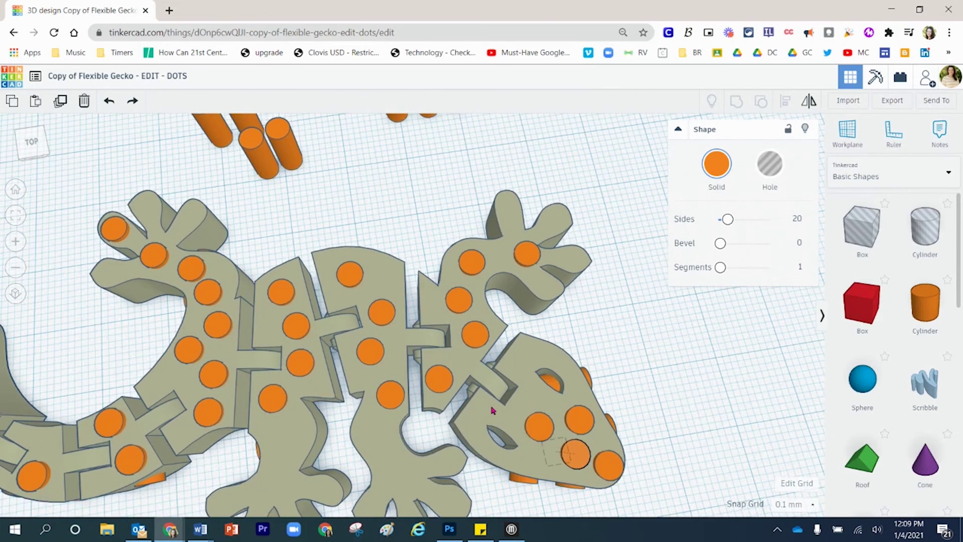
# - Drag a corner handle inward to shrink the orange dot beside the gecko's eye
pyautogui.click(574, 454)
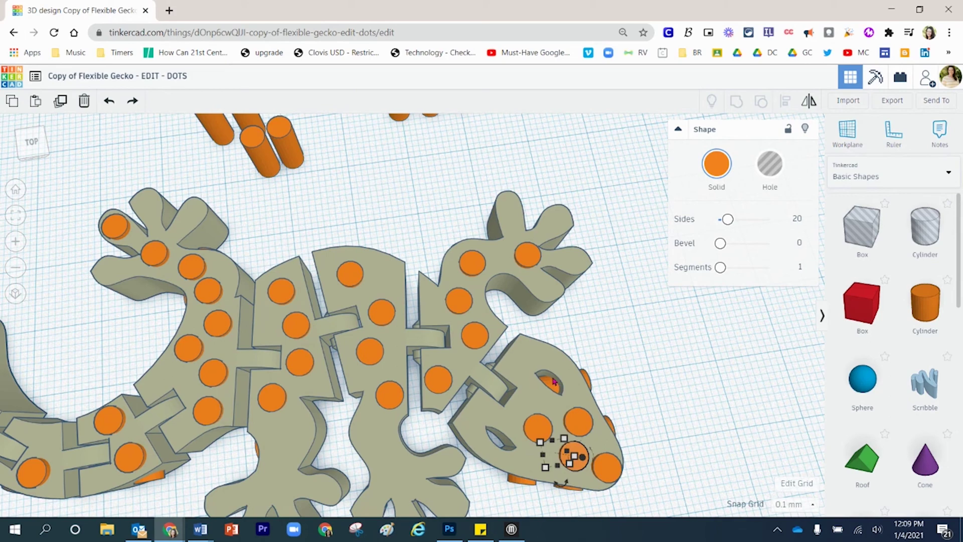
pyautogui.click(588, 382)
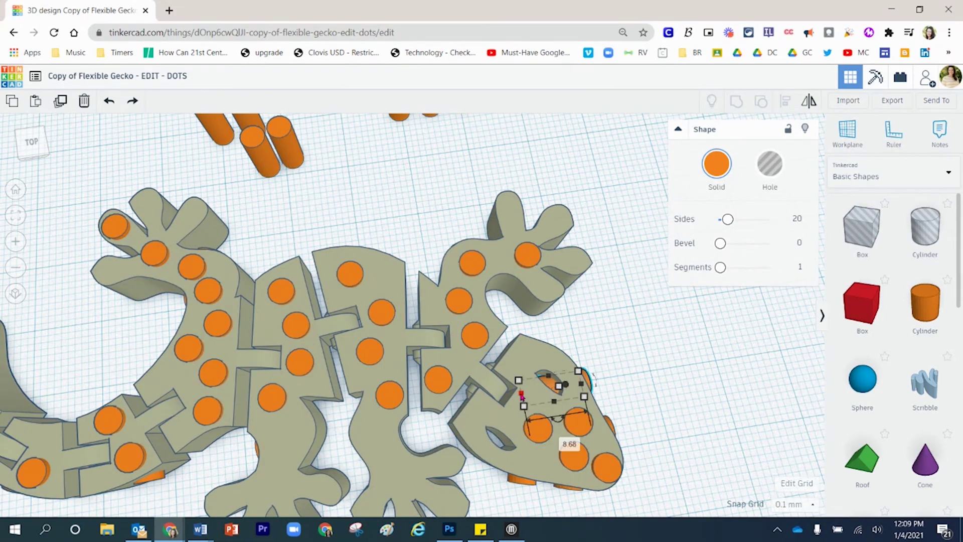
pyautogui.moveTo(521, 395); pyautogui.dragTo(565, 389)
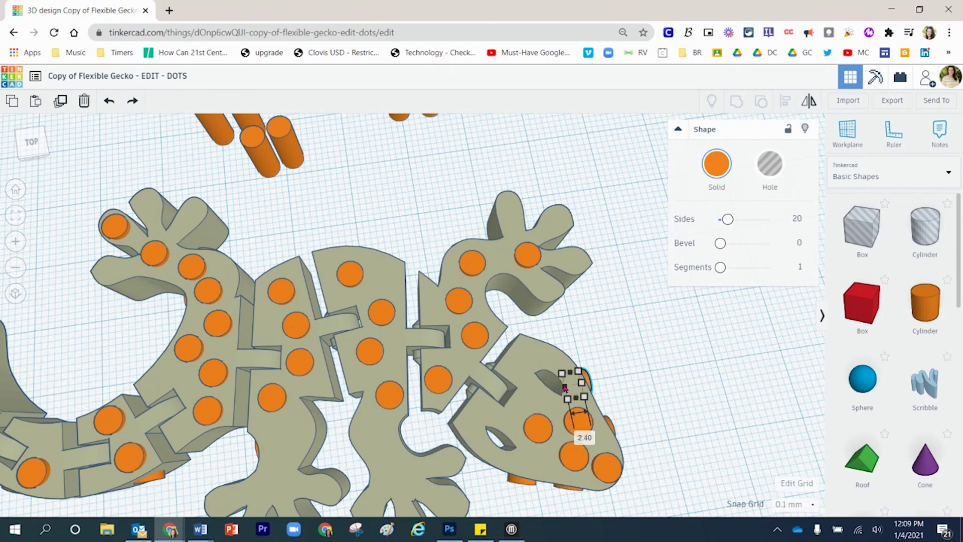
pyautogui.click(623, 390)
pyautogui.moveTo(623, 389); pyautogui.dragTo(388, 352, button='right')
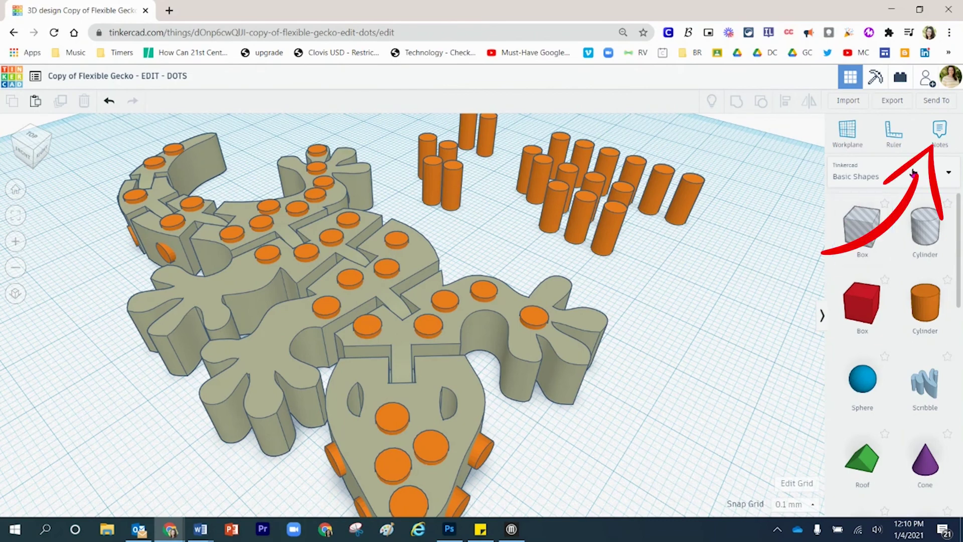
pyautogui.click(941, 134)
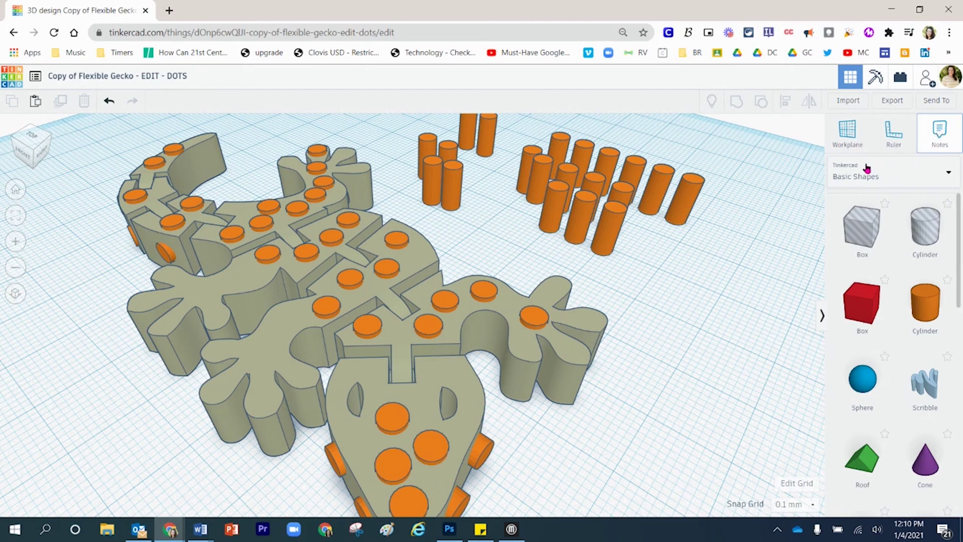
pyautogui.click(519, 457)
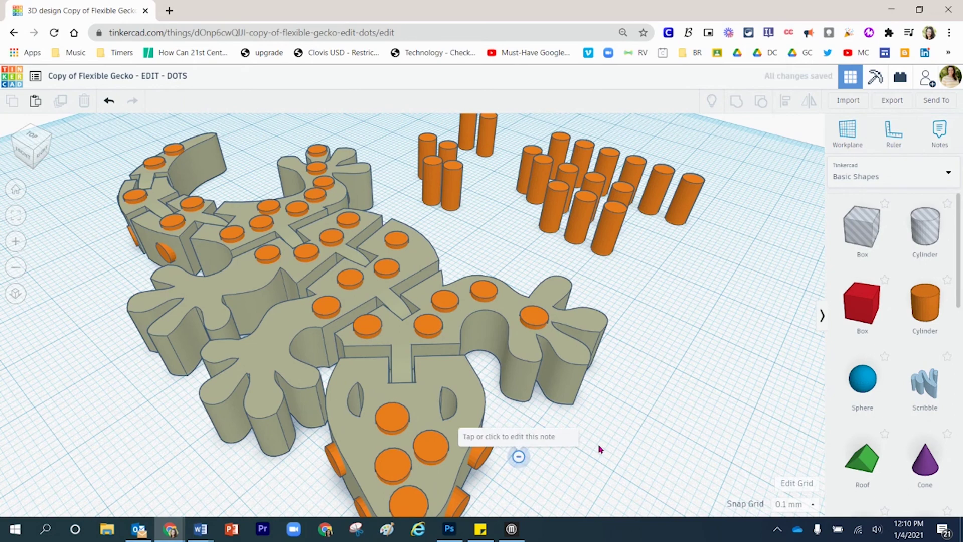
pyautogui.click(519, 456)
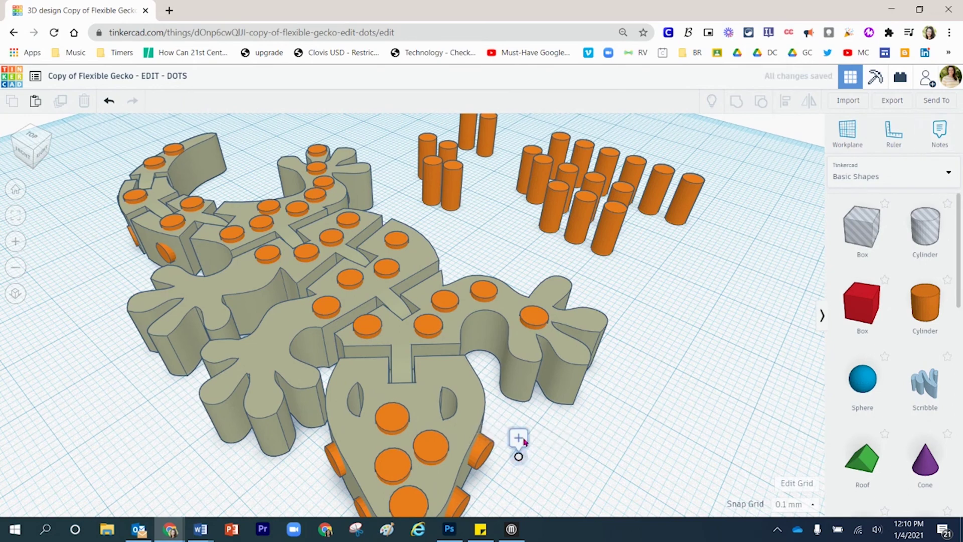
pyautogui.click(519, 438)
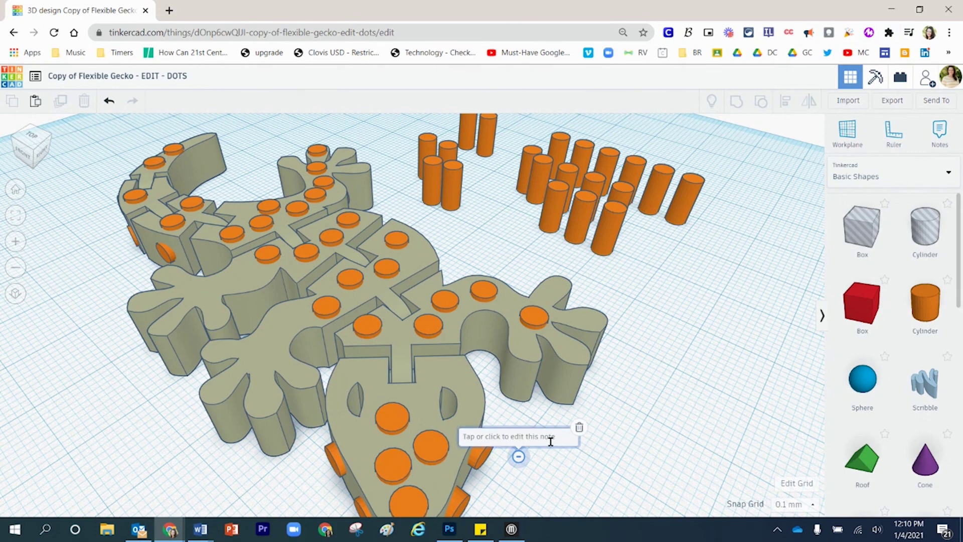
pyautogui.write('The next time I come in,')
pyautogui.click(579, 428)
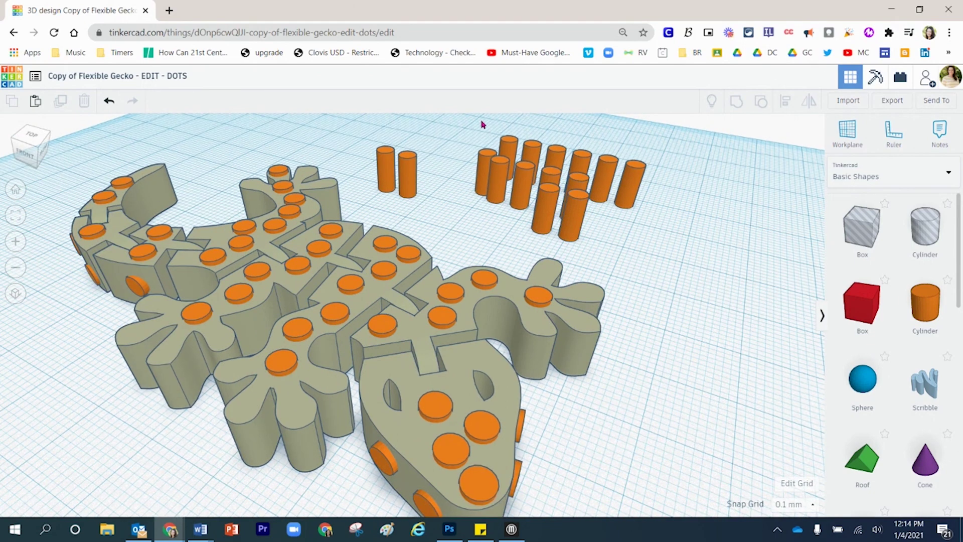
# - Box-select and delete the cluster of spare orange cylinders, then the last two spares
pyautogui.moveTo(481, 121); pyautogui.dragTo(652, 236)
pyautogui.press('Delete')
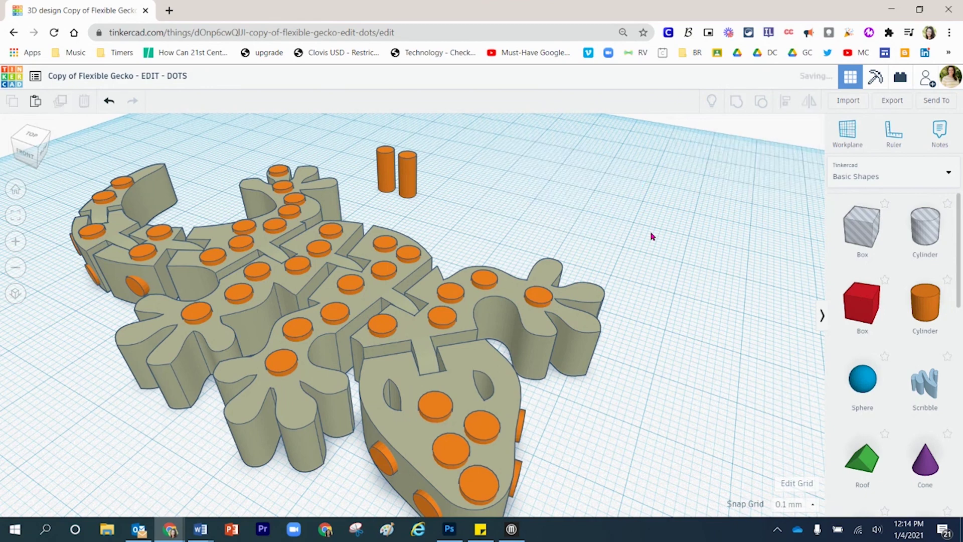
pyautogui.moveTo(363, 136); pyautogui.dragTo(454, 209)
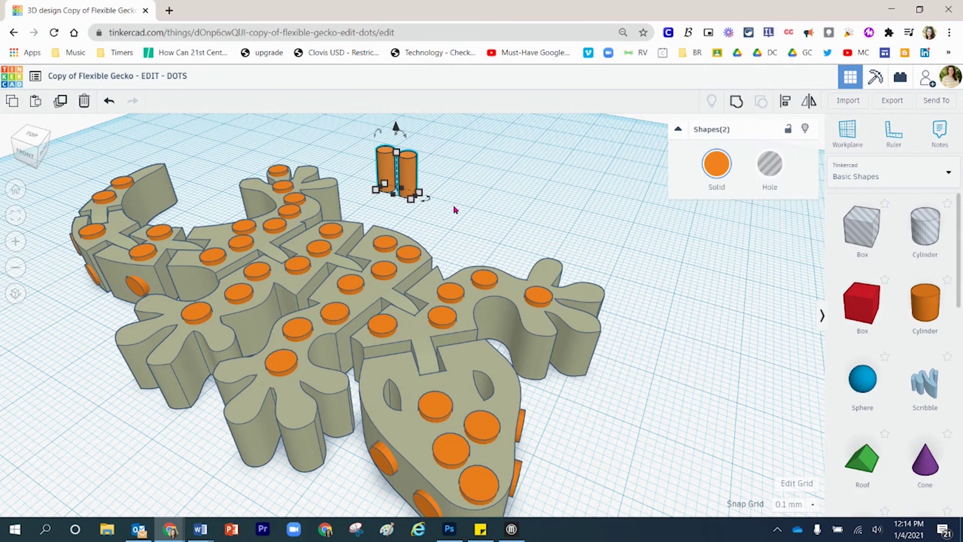
pyautogui.press('Delete')
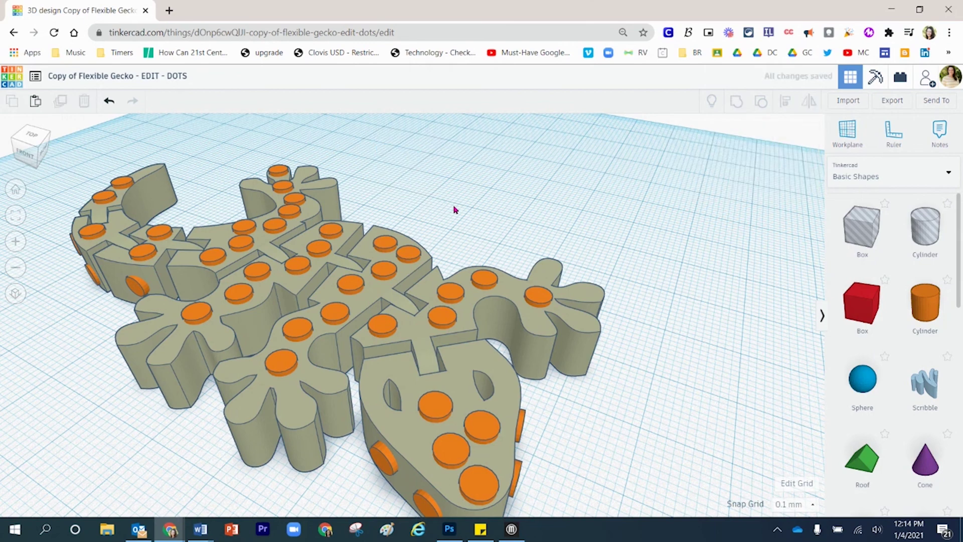